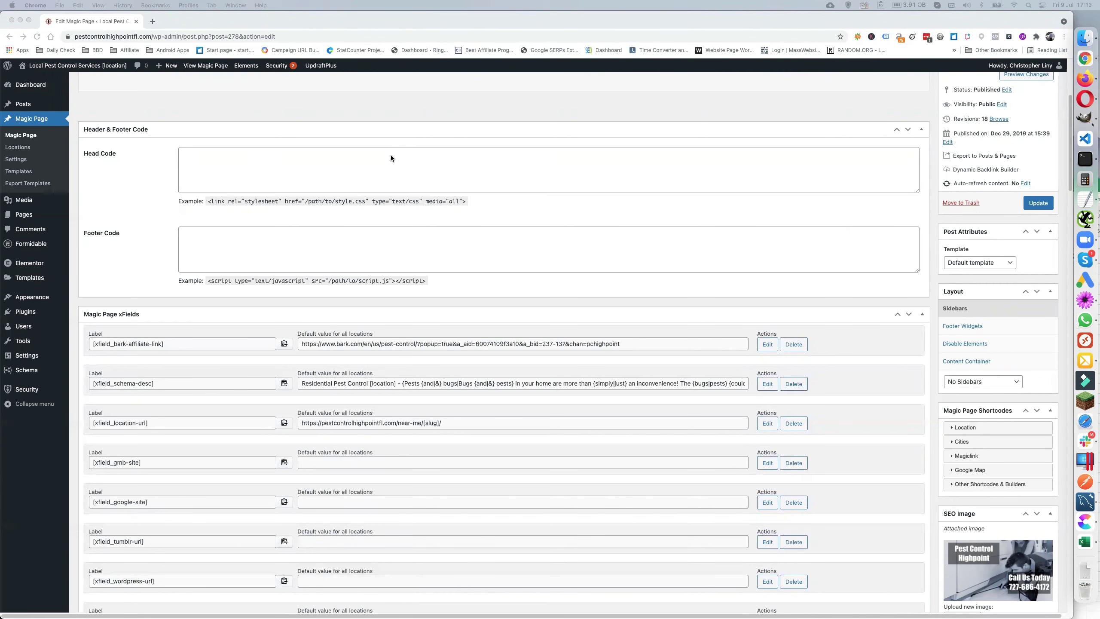
Open the Elementor editor for this Magic Page in a new browser tab
scroll(373, 152, up, 5)
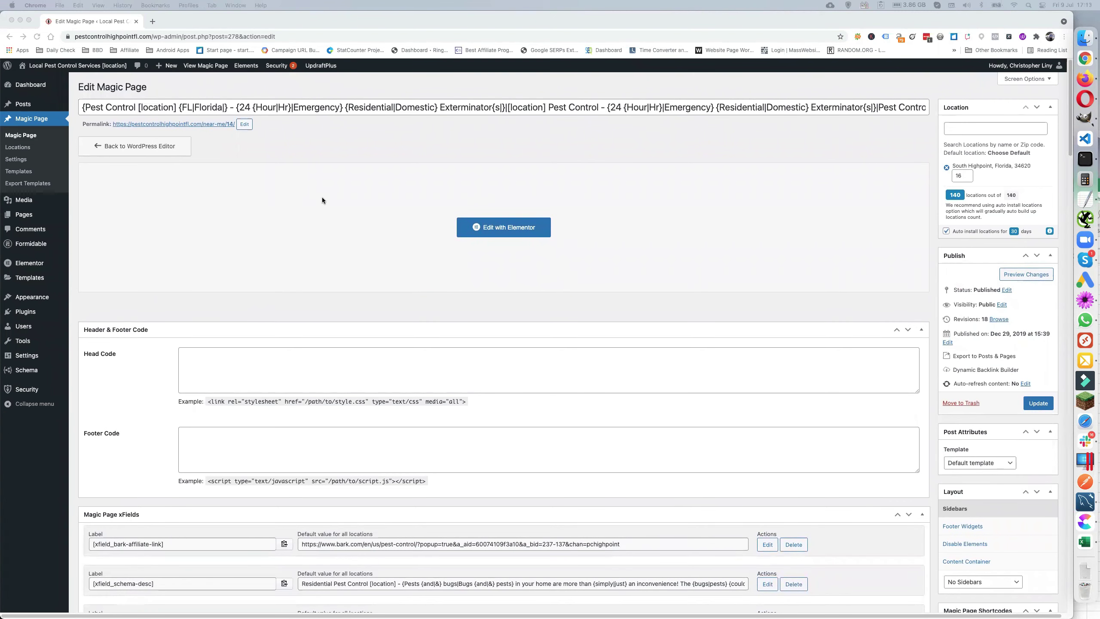
right_click(514, 229)
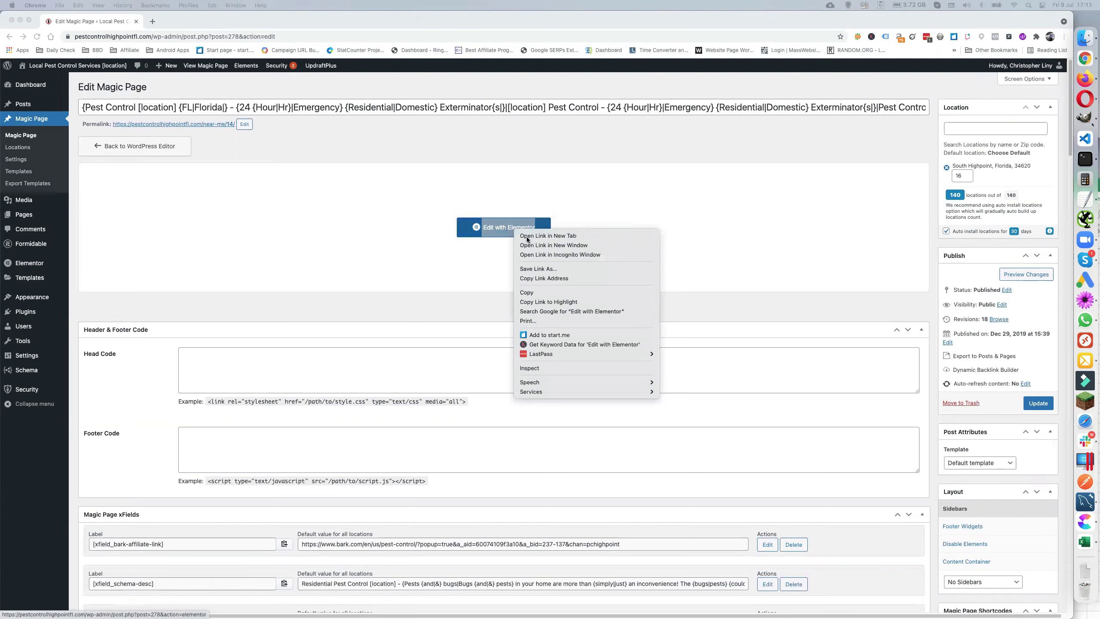
click(526, 236)
Look through the Magic Page xFields list down to the phone number field and the Spintax Shortcodes section below it
scroll(260, 219, down, 6)
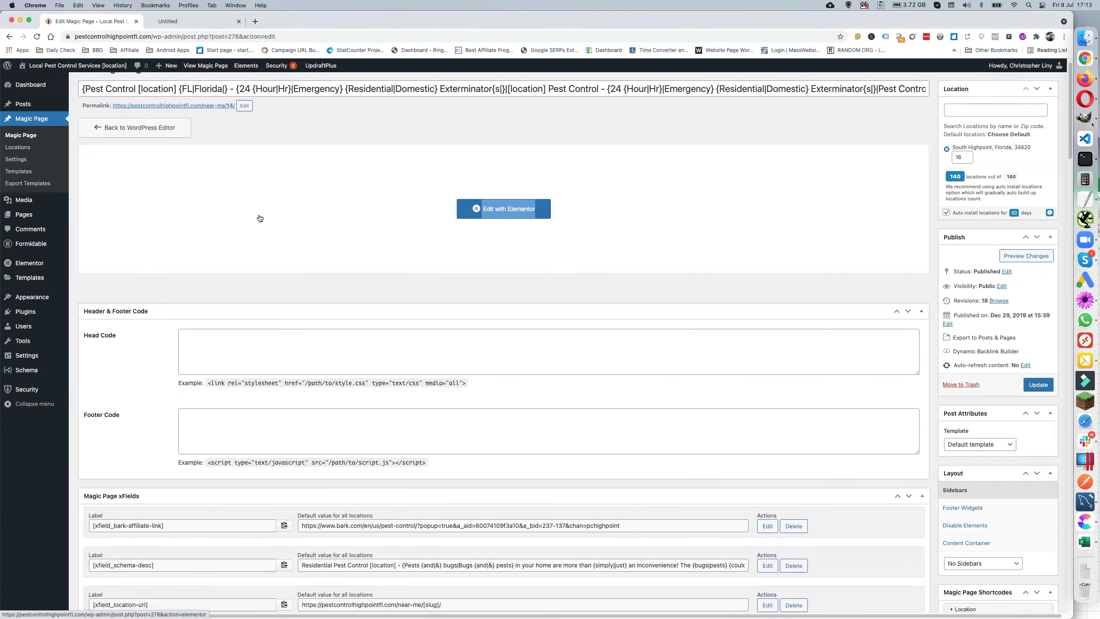
scroll(245, 218, down, 20)
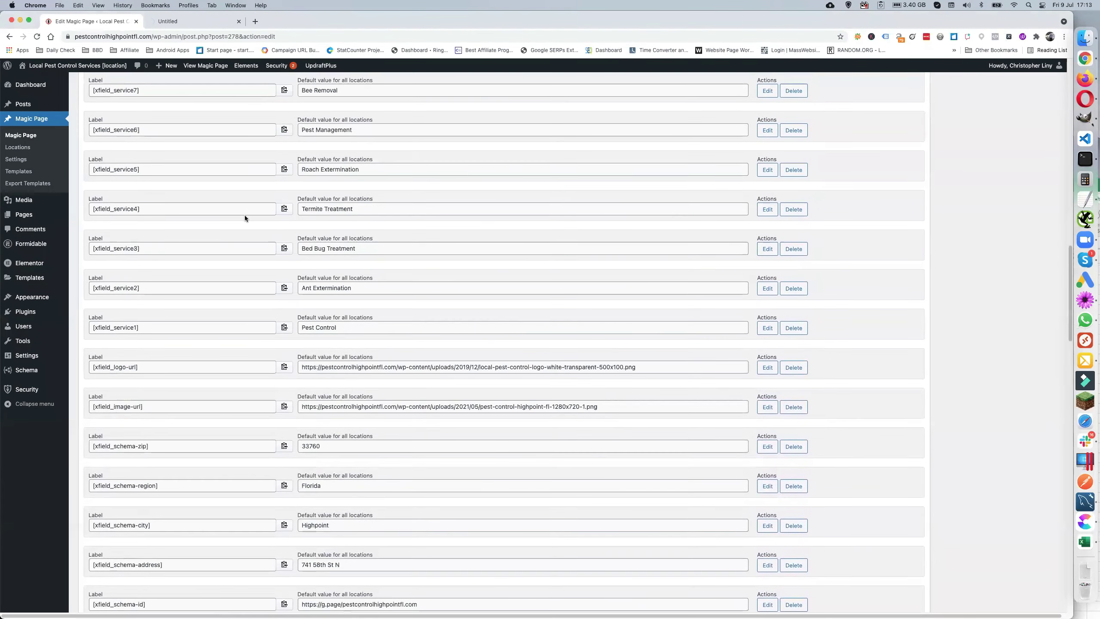
scroll(245, 216, down, 8)
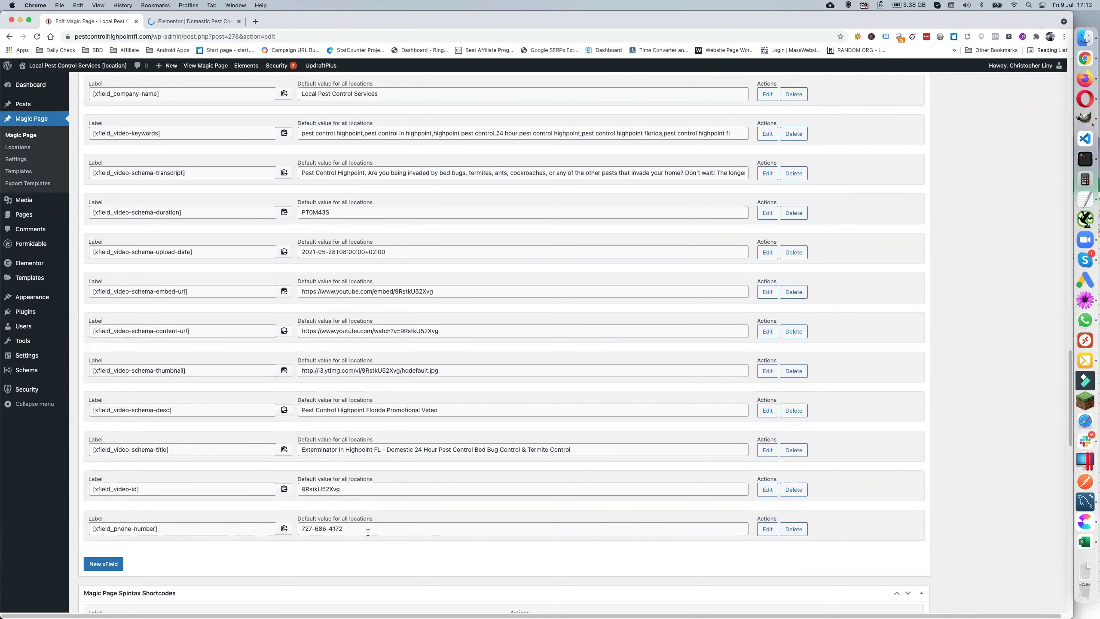
scroll(368, 532, up, 3)
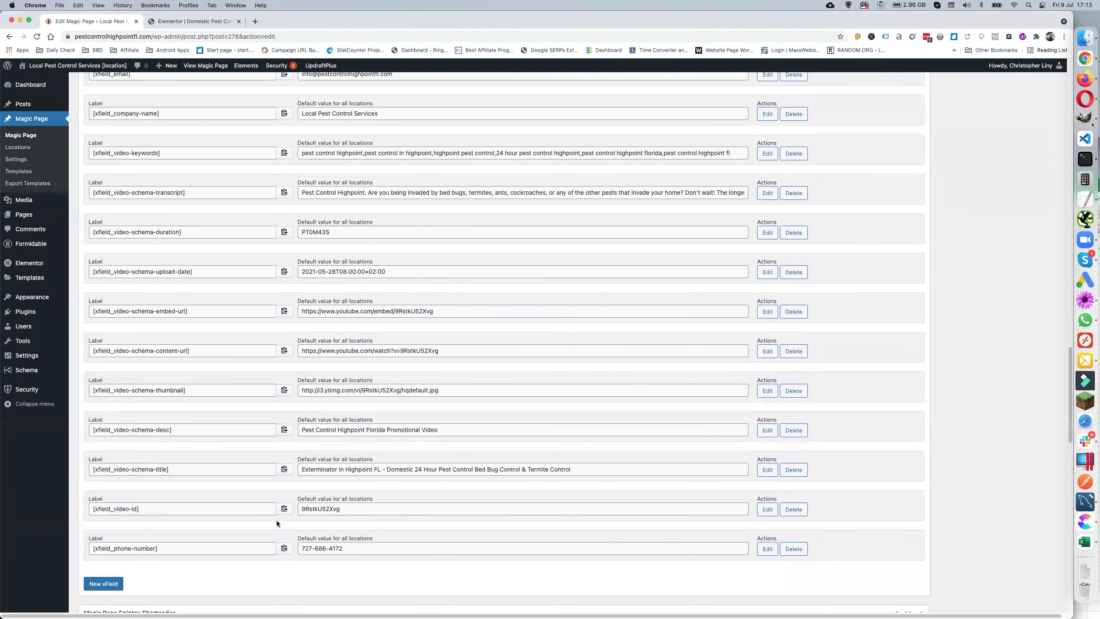
scroll(252, 523, up, 1)
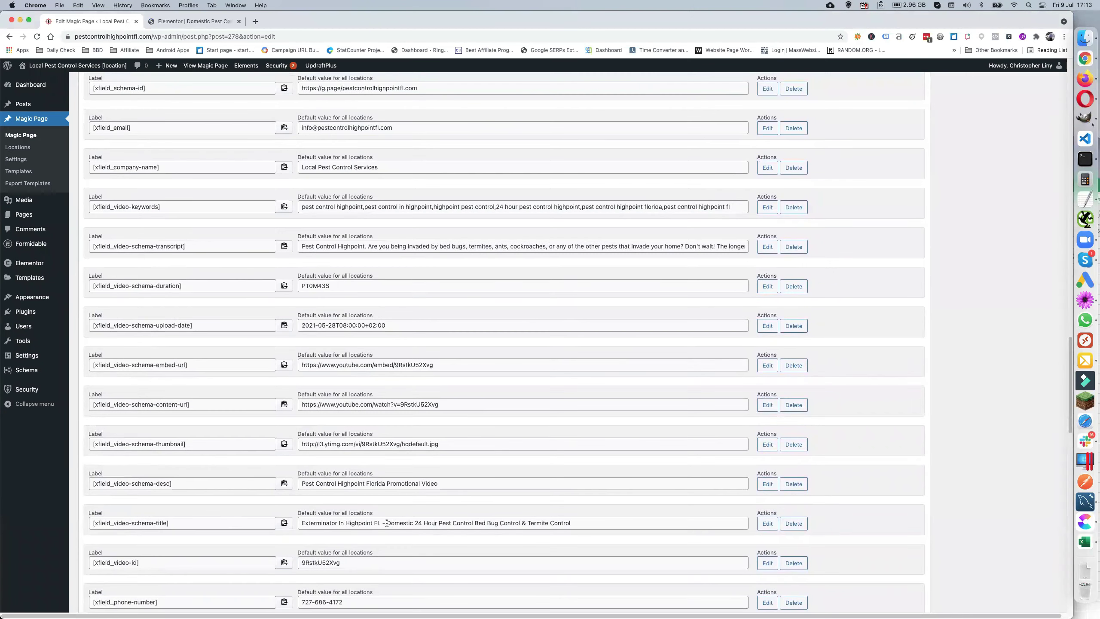
scroll(256, 520, up, 1)
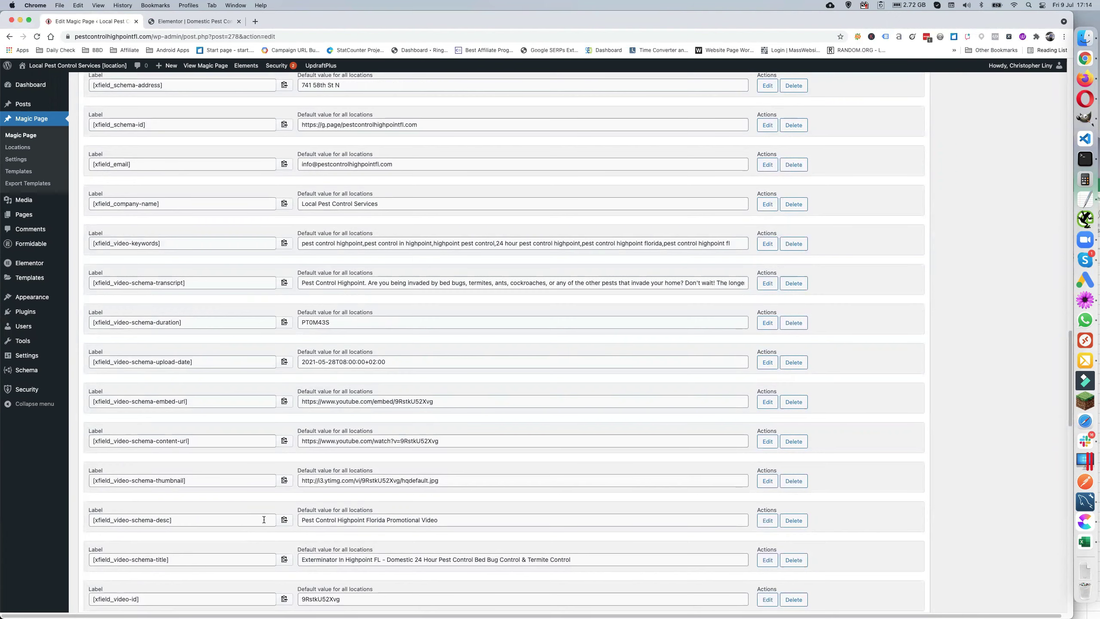
scroll(277, 519, down, 10)
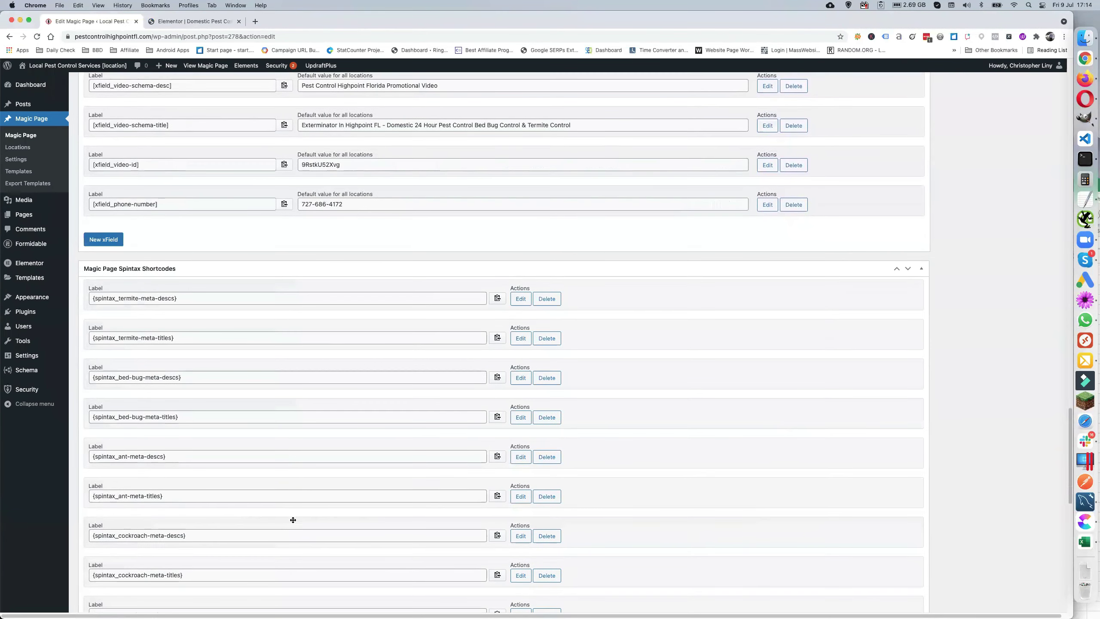
scroll(293, 519, down, 10)
Review the xFields' default values from the video and schema fields back up through services, social URLs and the affiliate link
scroll(292, 519, up, 20)
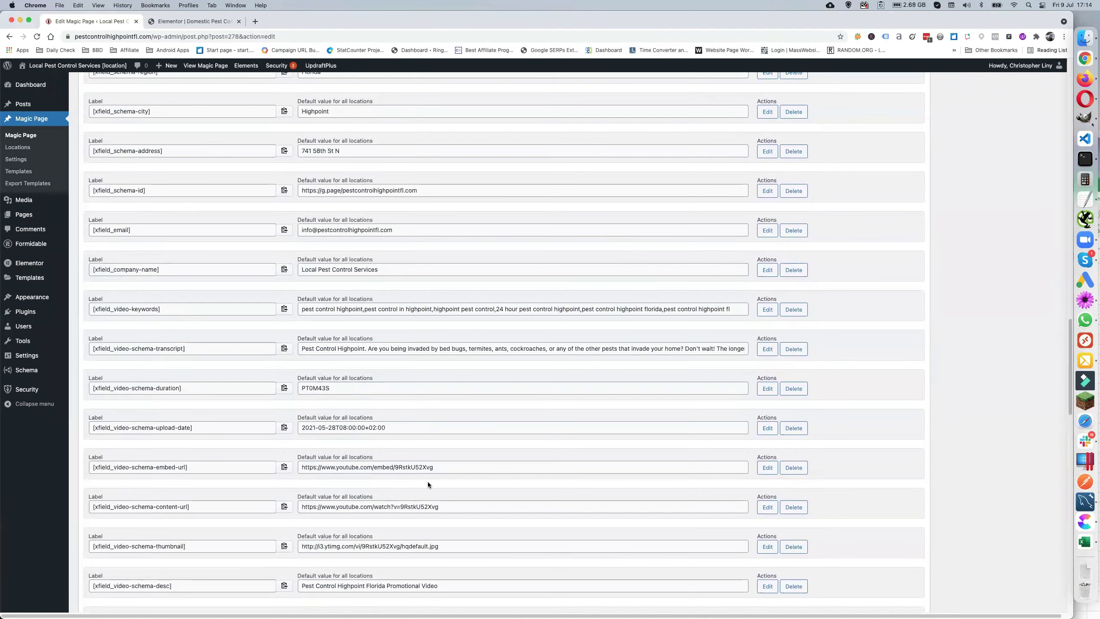
scroll(425, 481, up, 2)
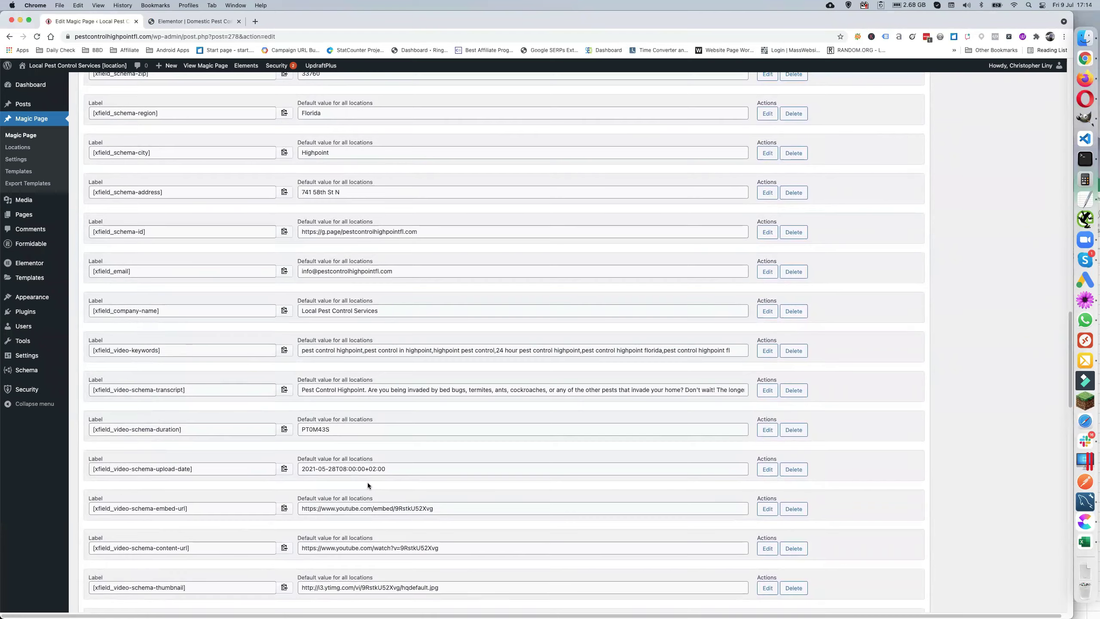
scroll(370, 483, up, 4)
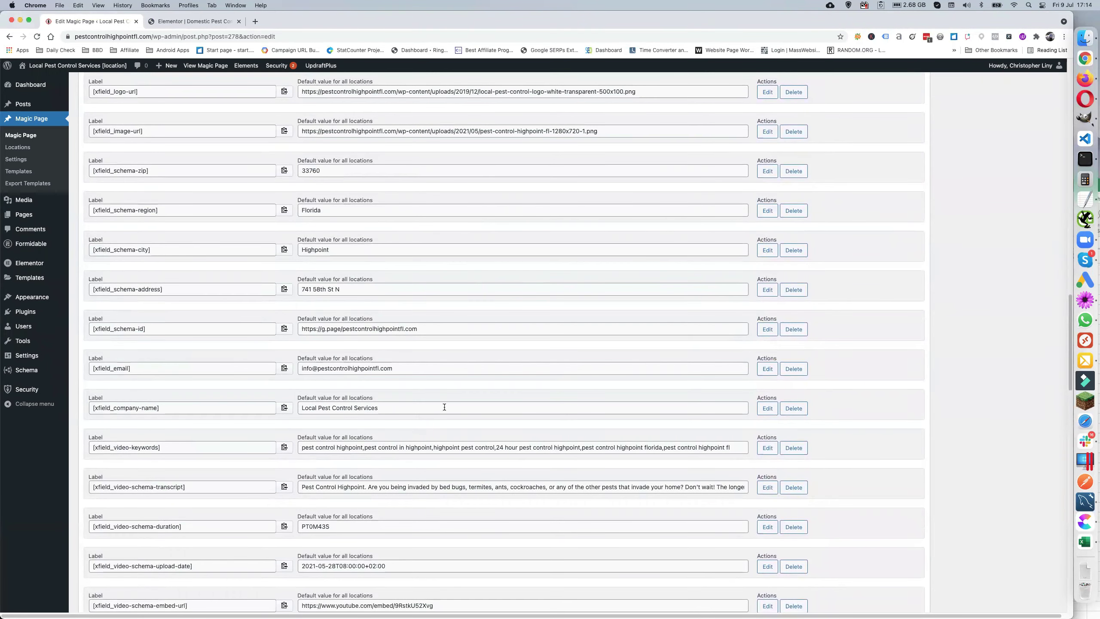
scroll(445, 407, up, 2)
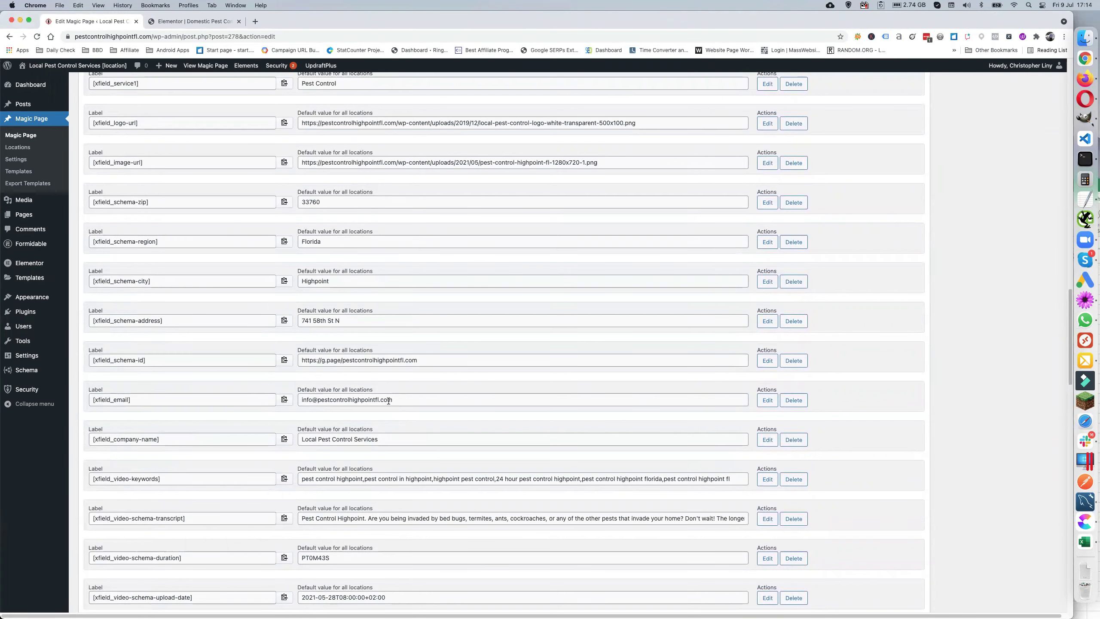
scroll(377, 420, up, 7)
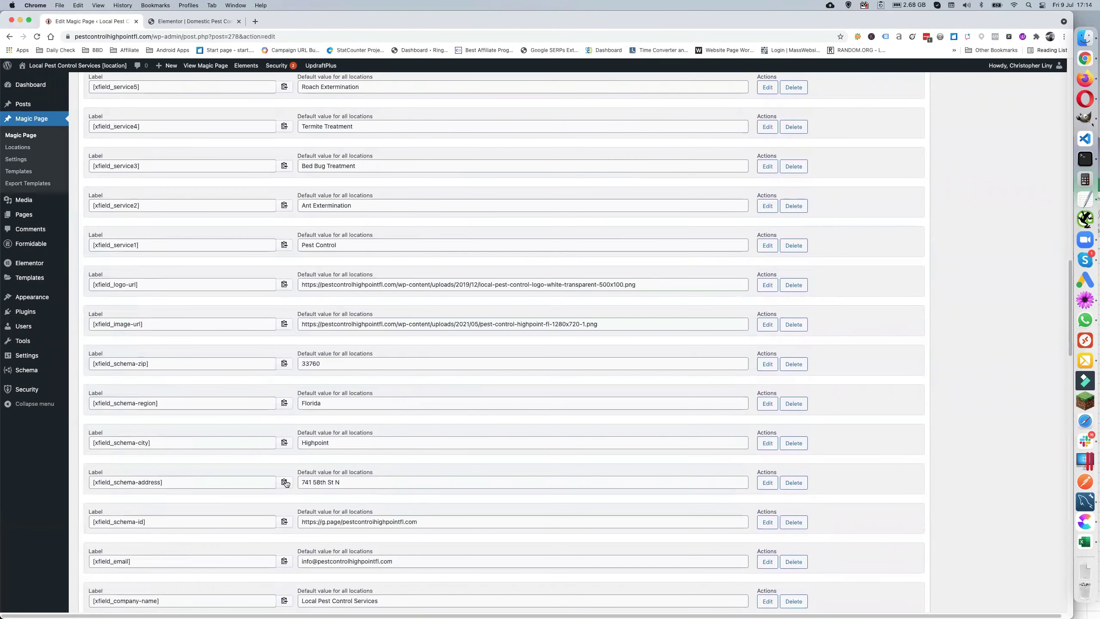
scroll(286, 483, up, 4)
scroll(286, 480, up, 7)
scroll(285, 484, up, 14)
scroll(286, 483, up, 4)
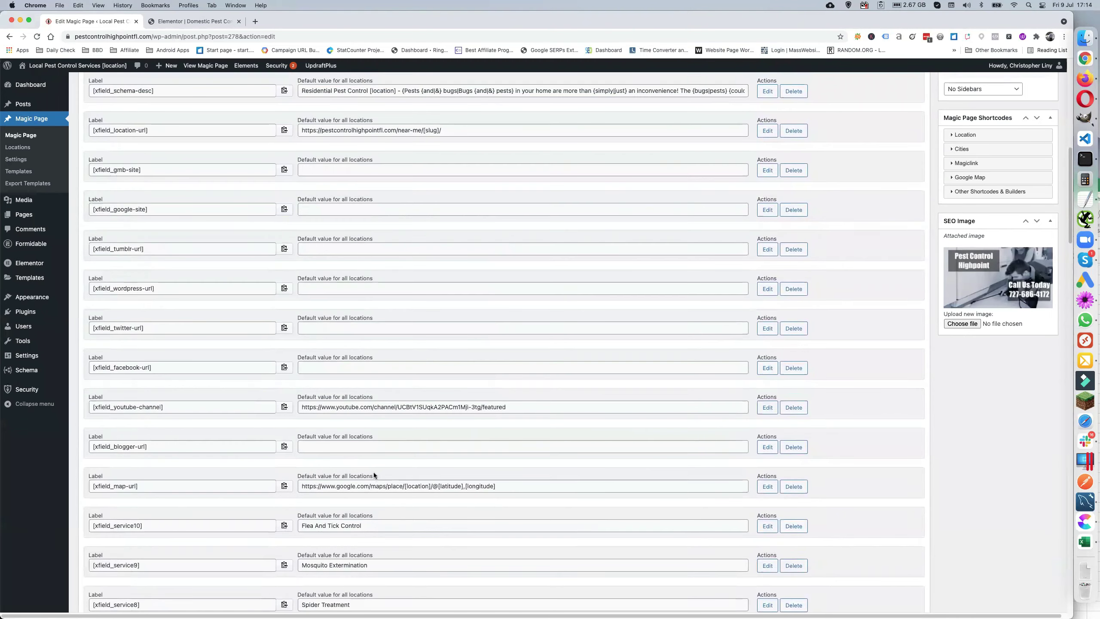
scroll(373, 475, up, 7)
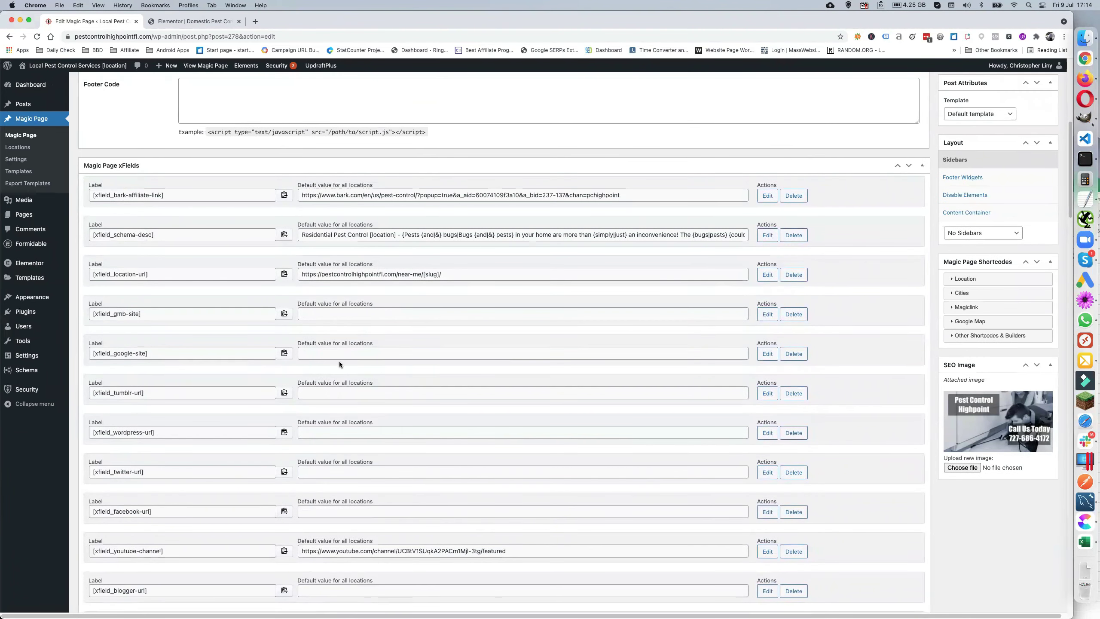
scroll(339, 364, up, 2)
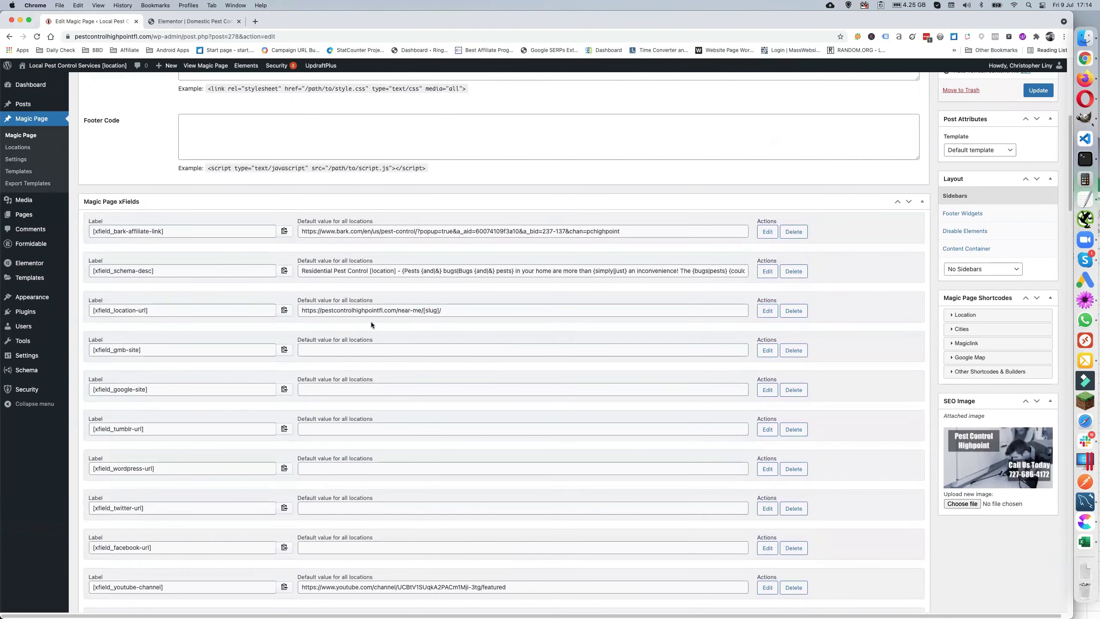
scroll(346, 321, up, 4)
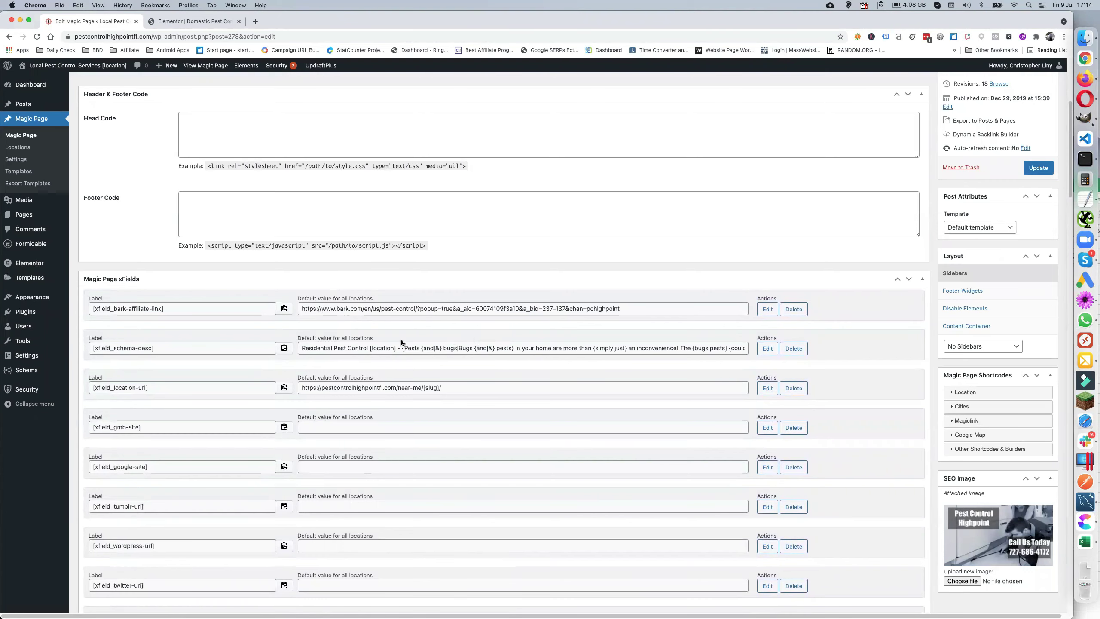
scroll(477, 342, up, 12)
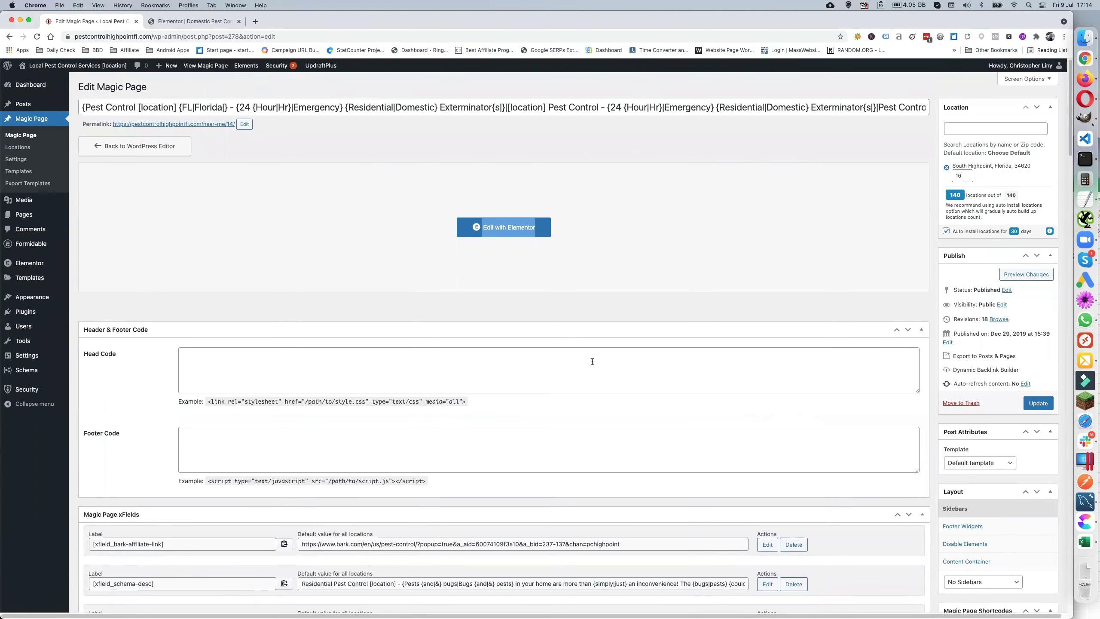
Collapse the Magic Page xFields and Magic Page Spintax Shortcodes sections
scroll(592, 361, down, 4)
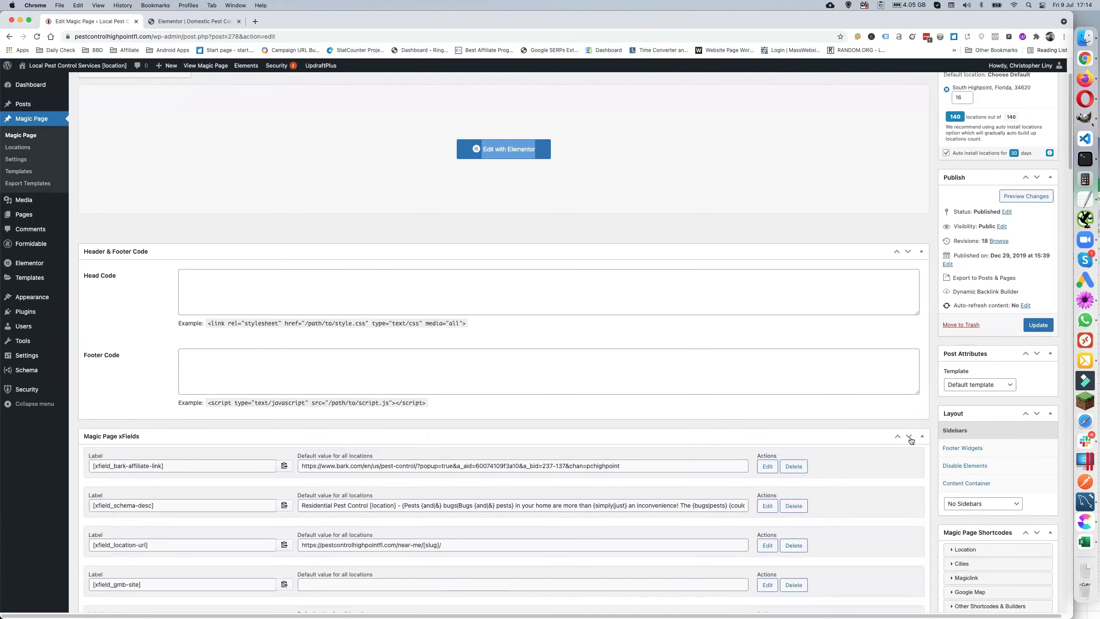
click(922, 436)
scroll(914, 433, down, 3)
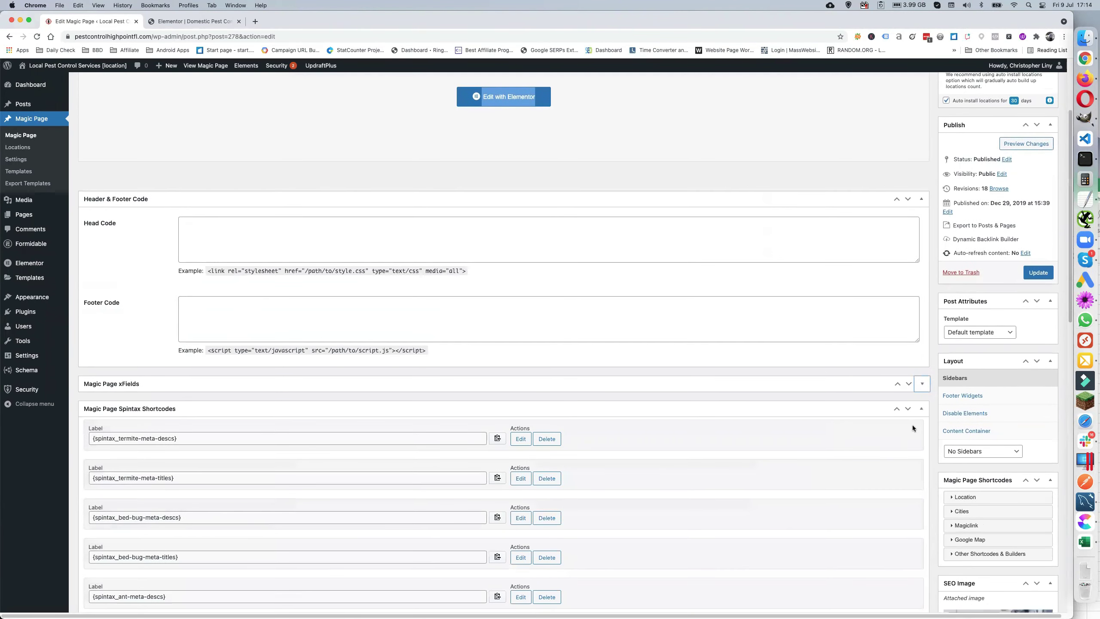
click(922, 410)
Open the JSON-LD schema builder from the Magic Page SEO Settings
scroll(872, 439, down, 5)
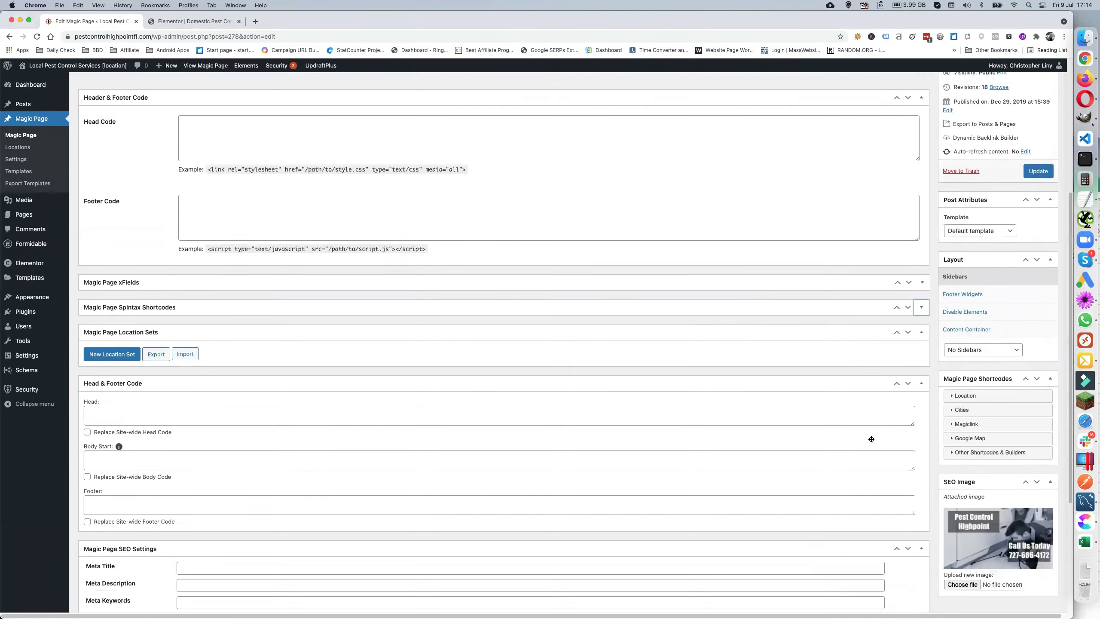
scroll(871, 439, down, 9)
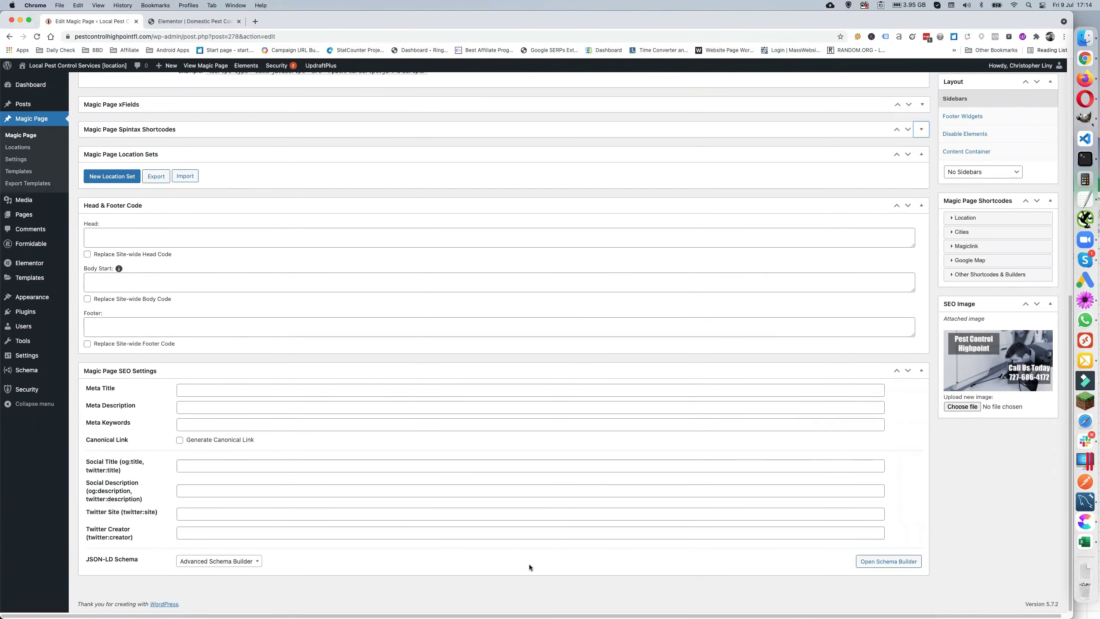
click(880, 562)
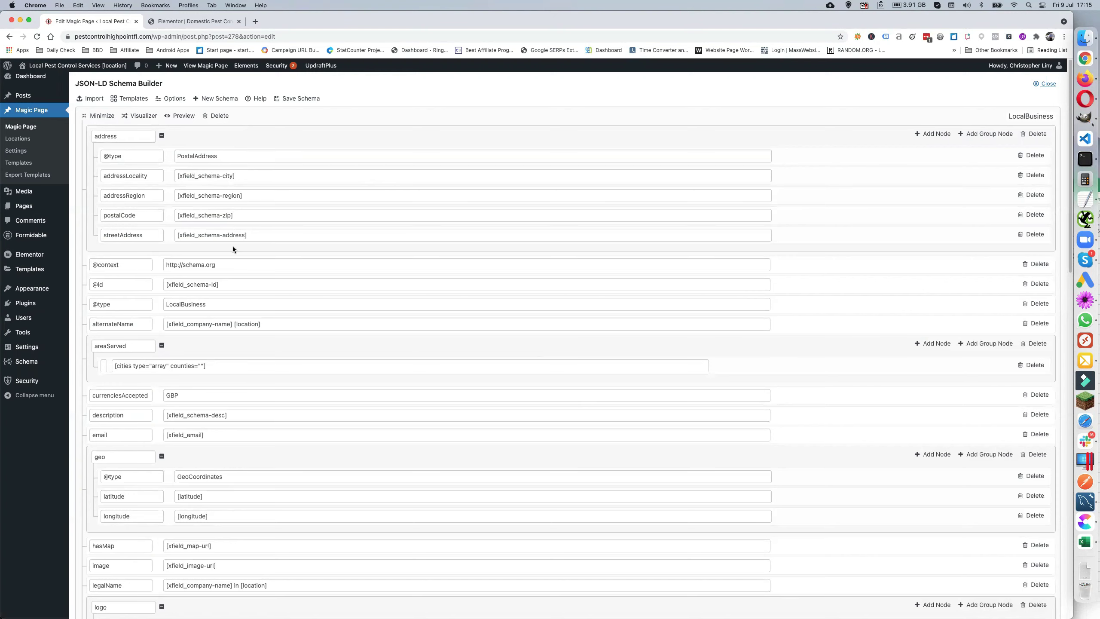
Examine how the LocalBusiness schema uses xField shortcodes, from the address and geo nodes through services, sameAs, telephone and url
scroll(233, 248, down, 5)
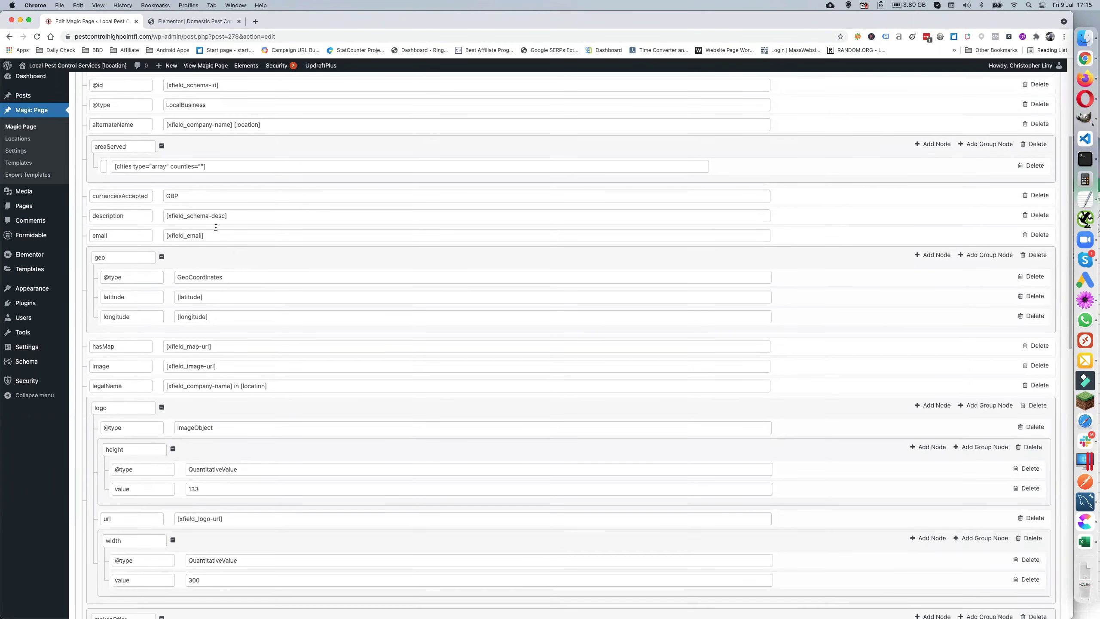
scroll(268, 259, up, 5)
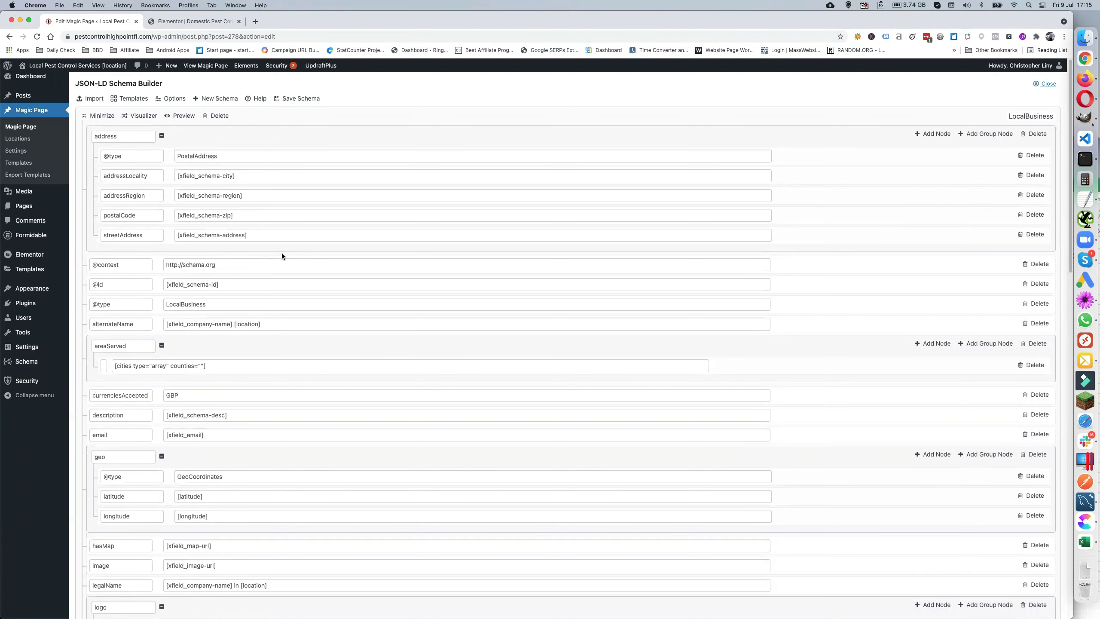
scroll(282, 255, down, 3)
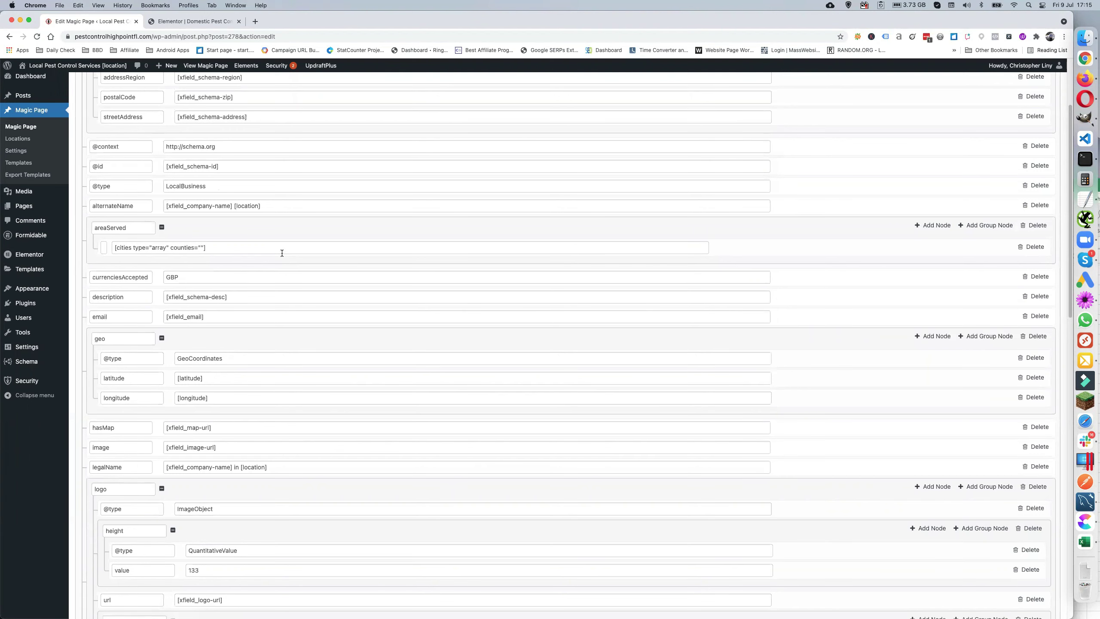
scroll(282, 253, up, 1)
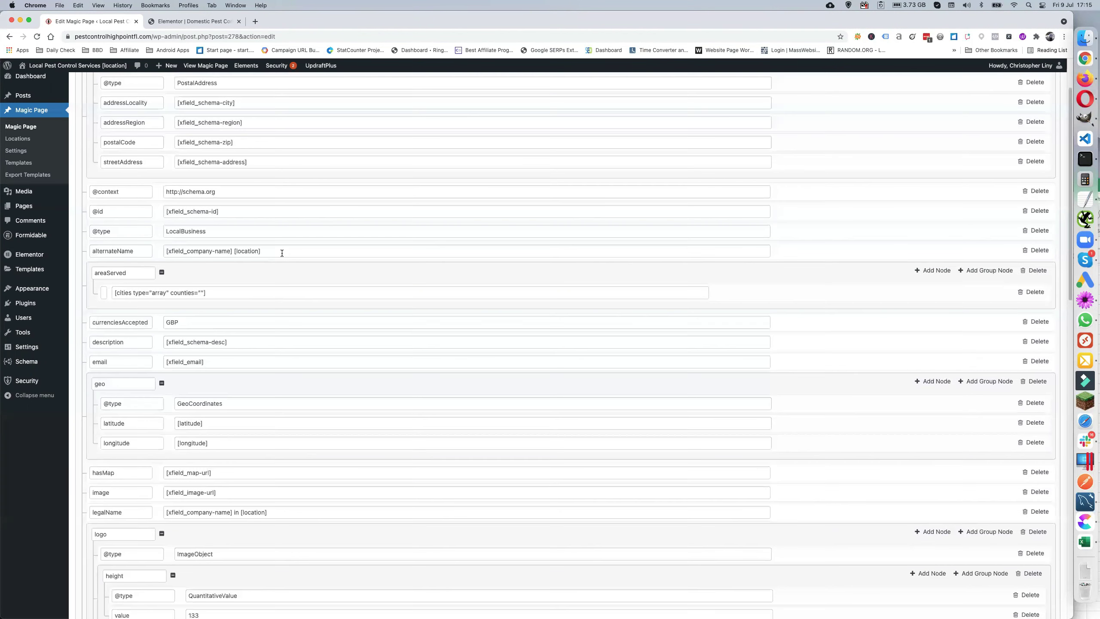
scroll(282, 253, down, 6)
scroll(282, 256, down, 11)
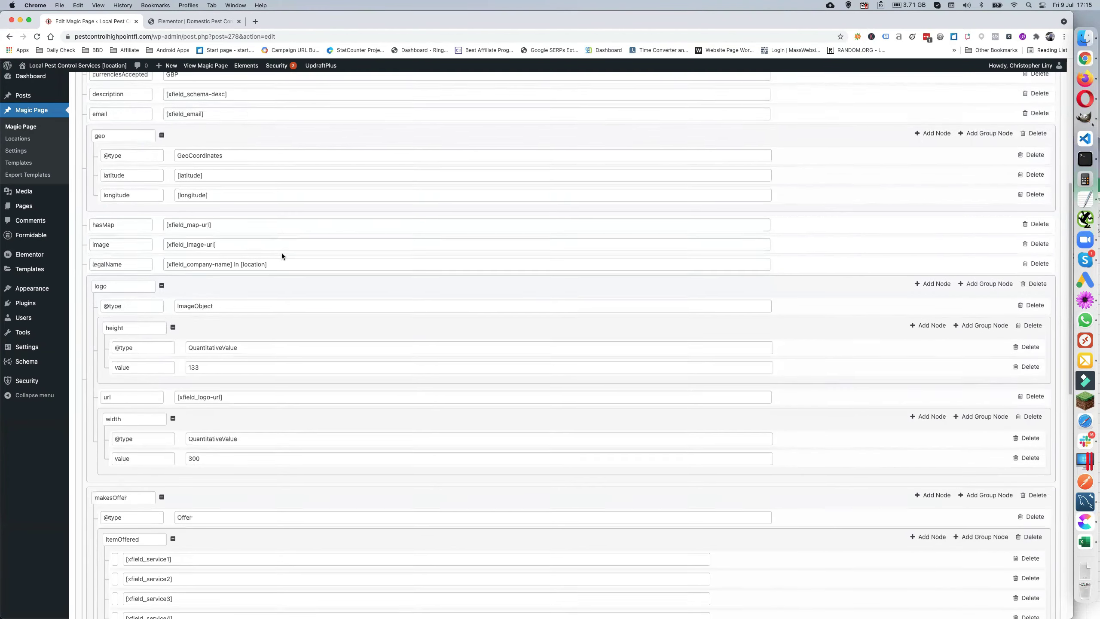
scroll(282, 255, down, 4)
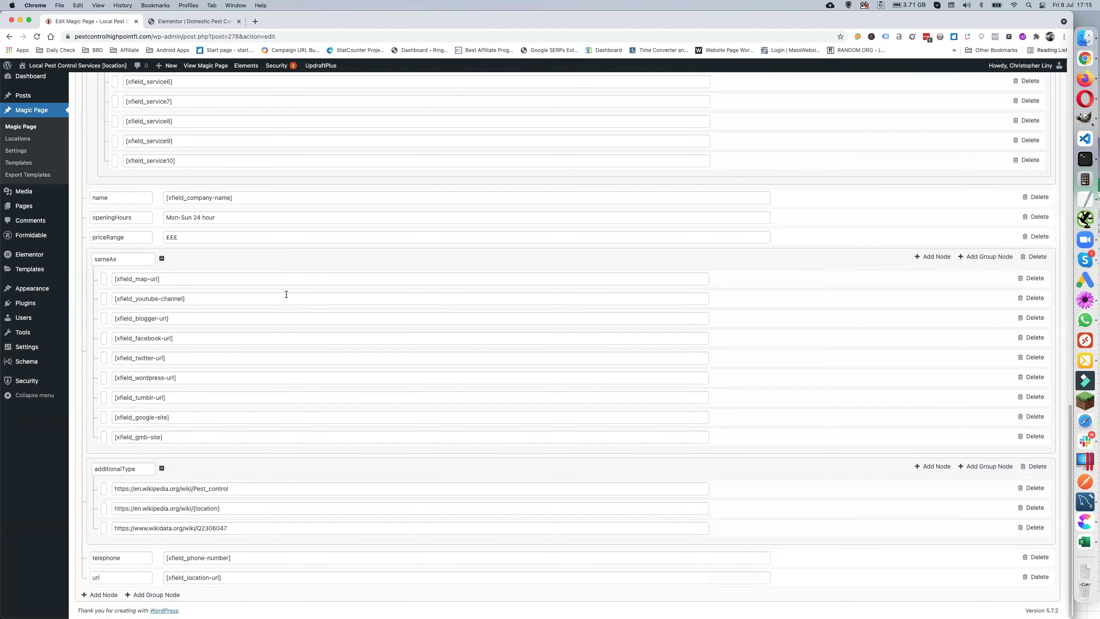
scroll(286, 294, up, 20)
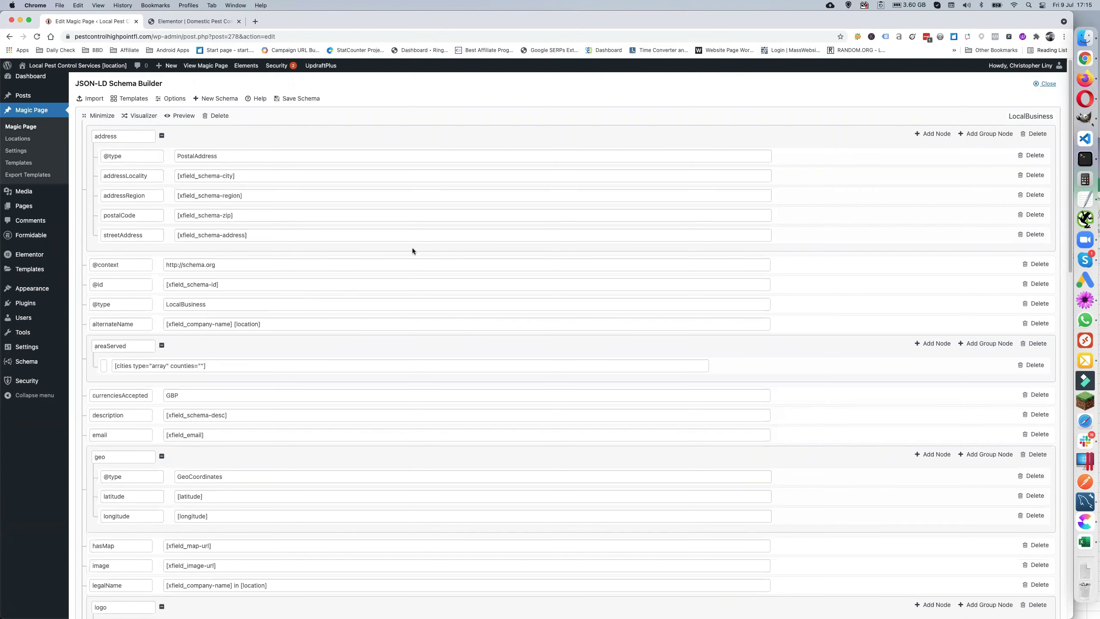
Switch to the Elementor tab and examine the spintax and shortcodes in the page's heading, call button and intro text
click(203, 22)
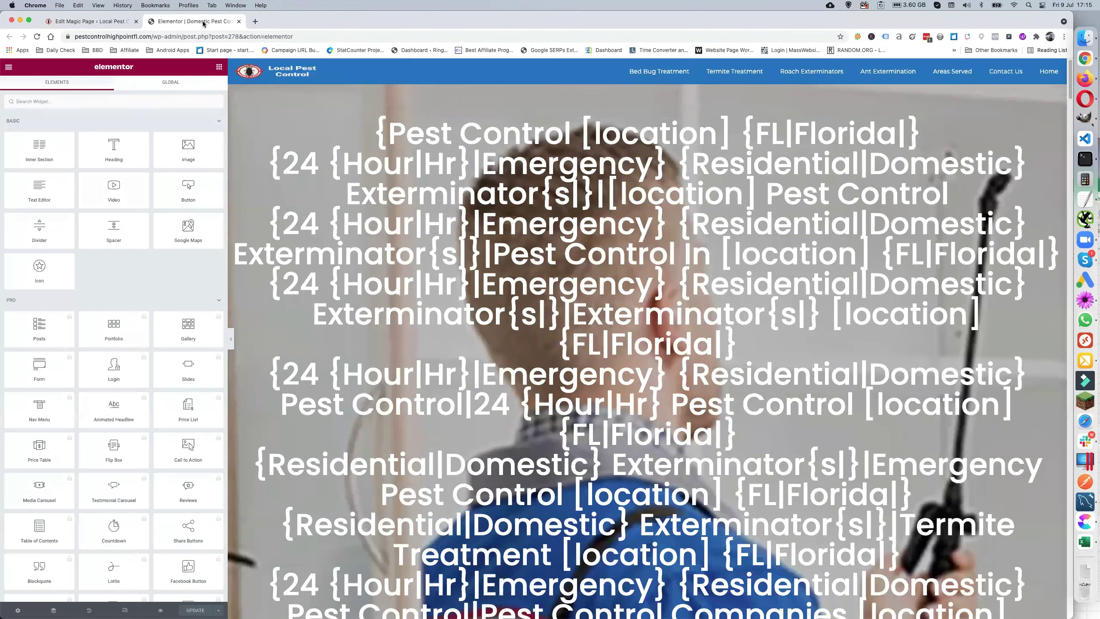
scroll(467, 213, down, 10)
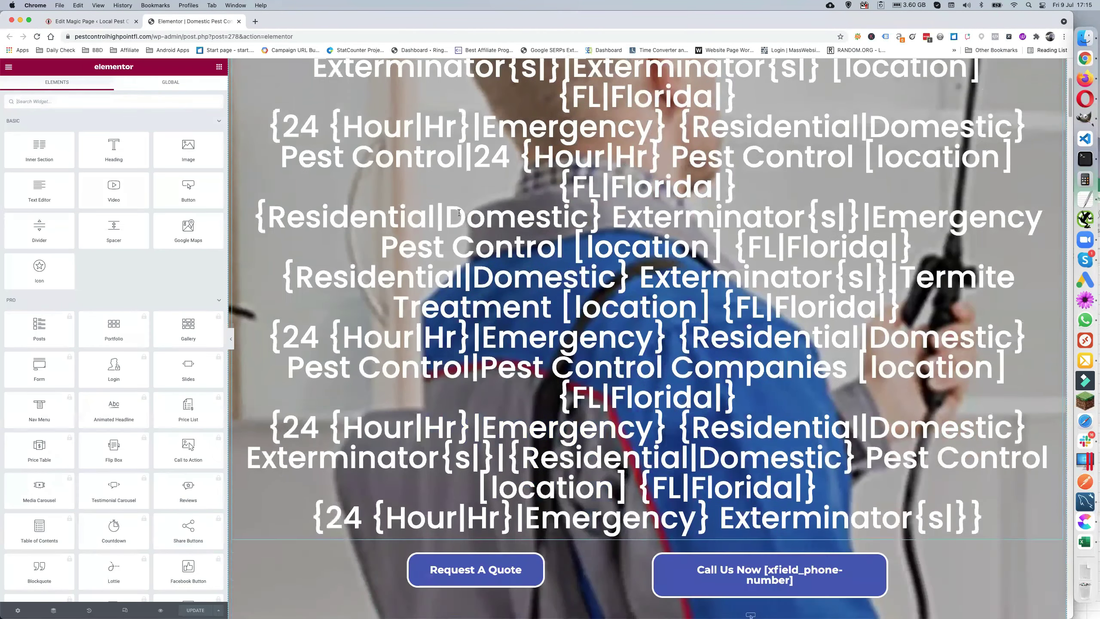
scroll(454, 213, down, 20)
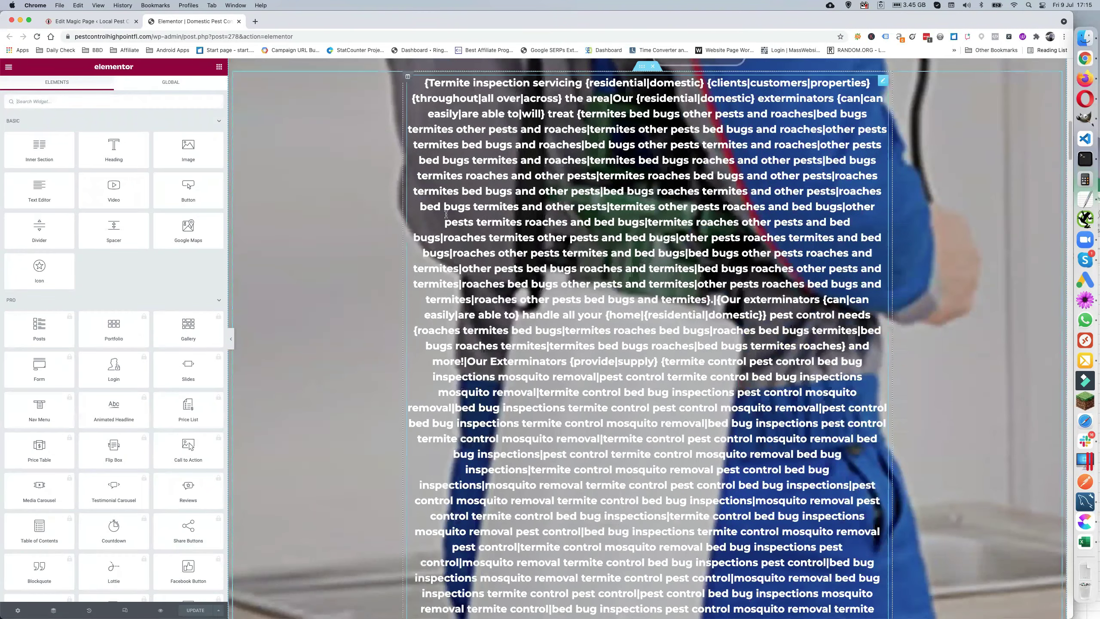
scroll(446, 214, down, 2)
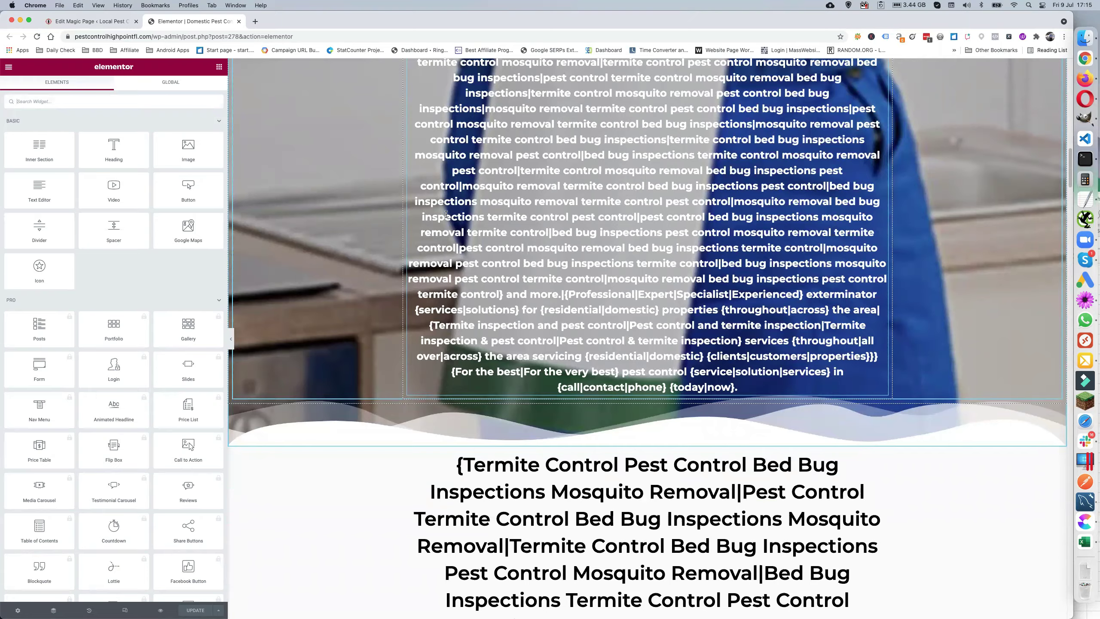
Examine the spintax in the Elementor page's services heading, the pest-problem body text and the free-quote contact section
scroll(446, 214, down, 6)
scroll(446, 214, down, 20)
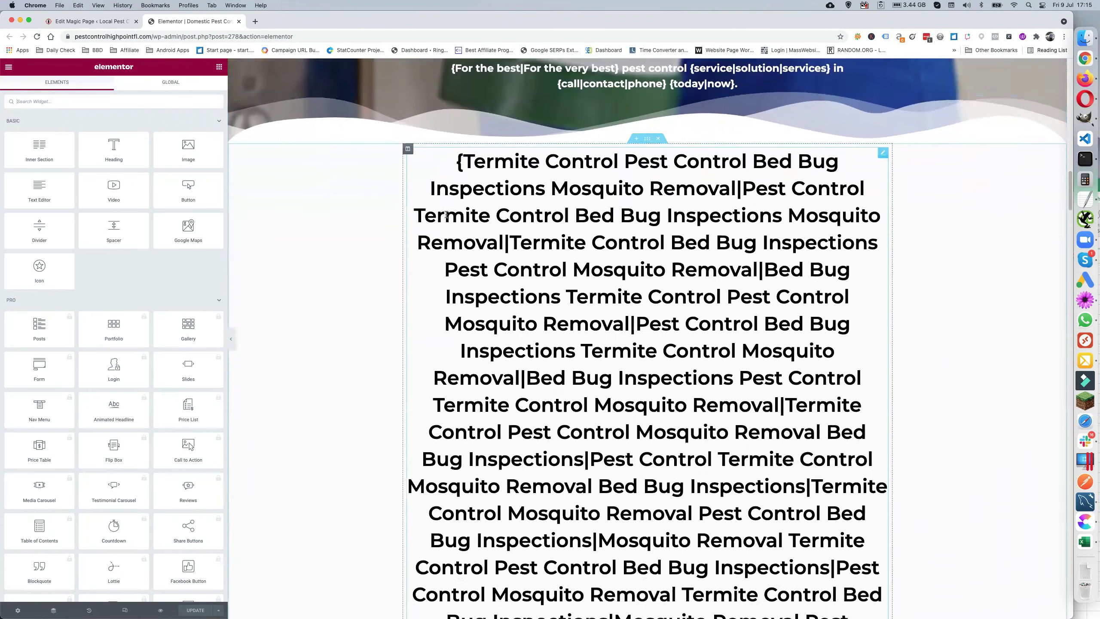
scroll(446, 216, down, 20)
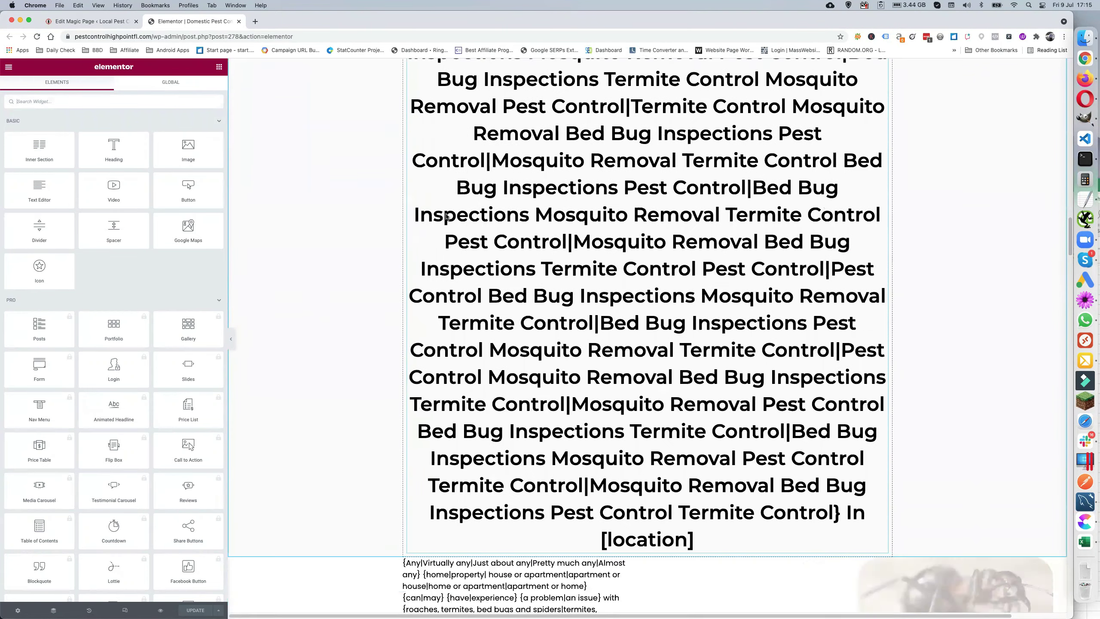
scroll(446, 216, down, 20)
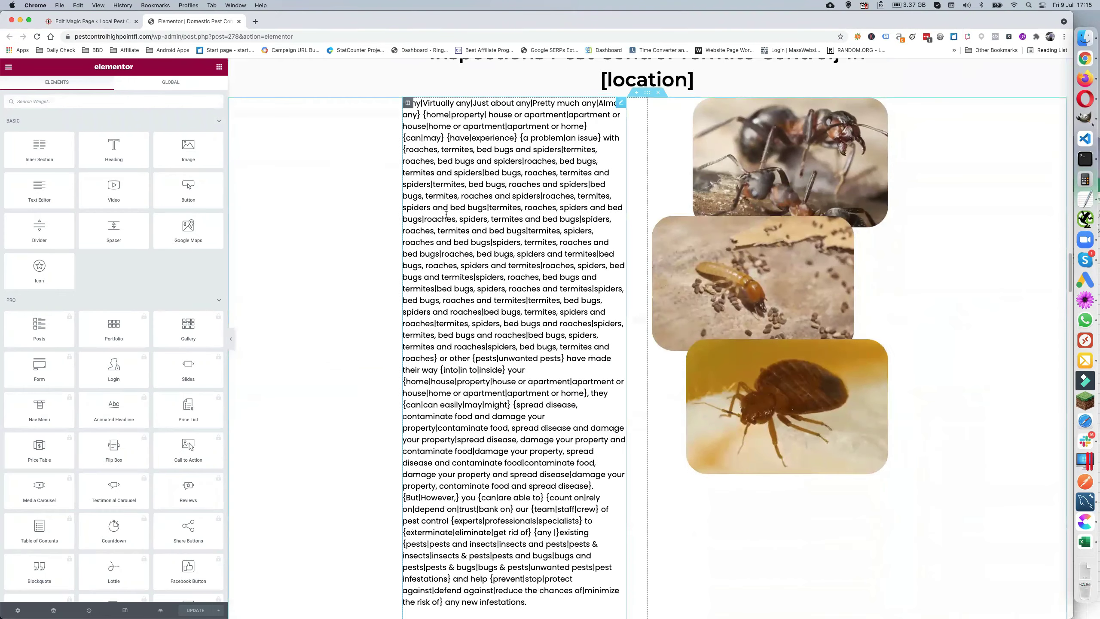
scroll(446, 214, down, 15)
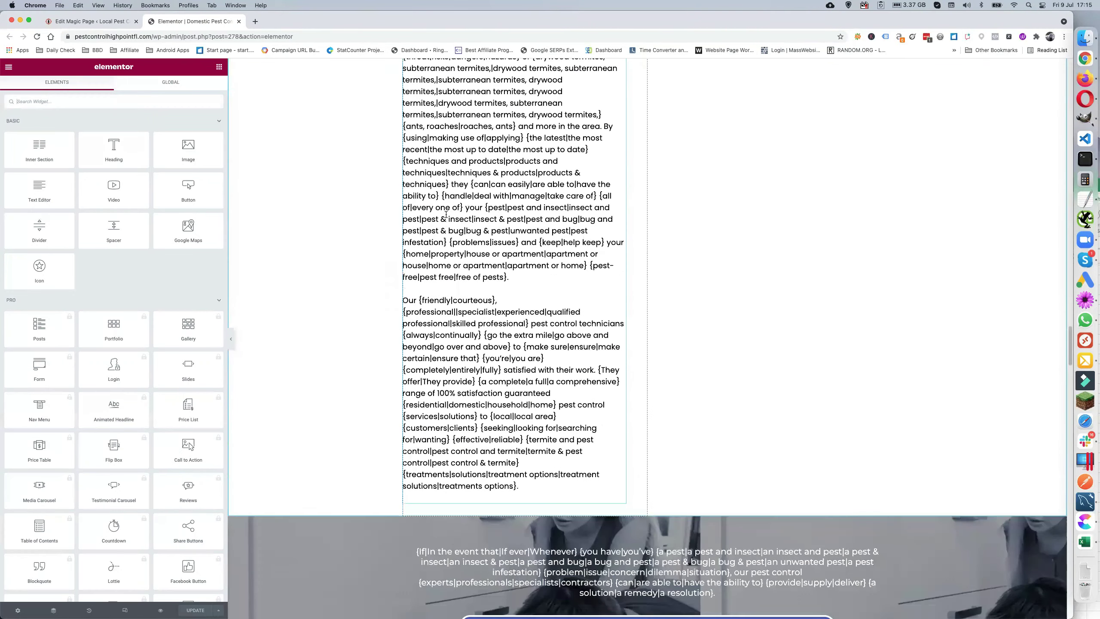
scroll(446, 214, up, 8)
scroll(446, 214, down, 20)
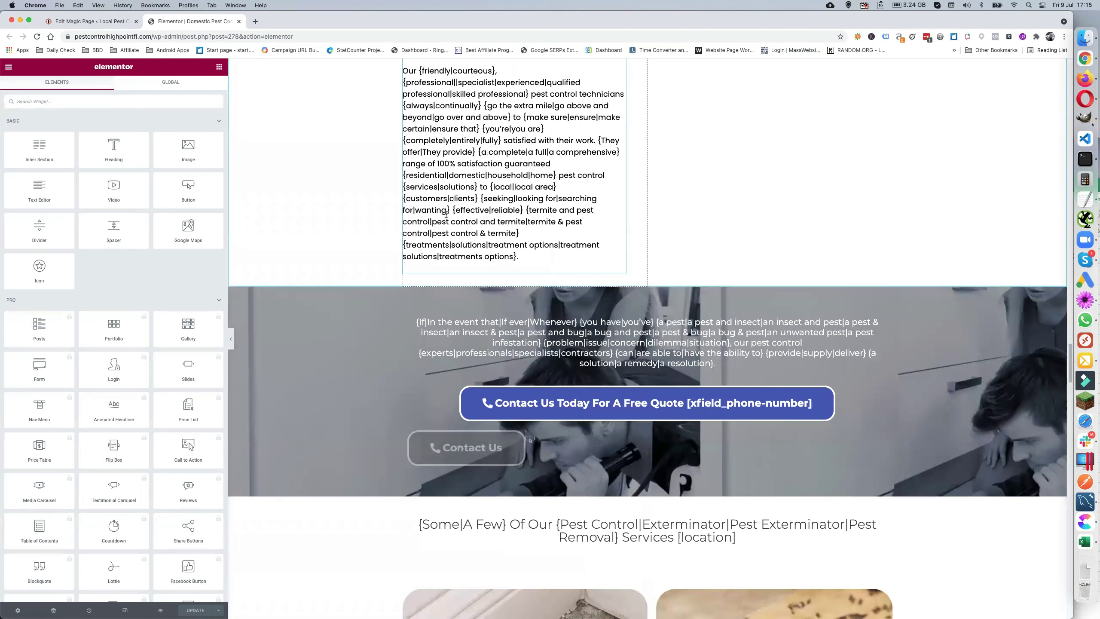
Examine the spintax in the termite, bed bug, cockroach, ant and other pest sections, down to the video, map and nearby-areas text
scroll(446, 214, down, 5)
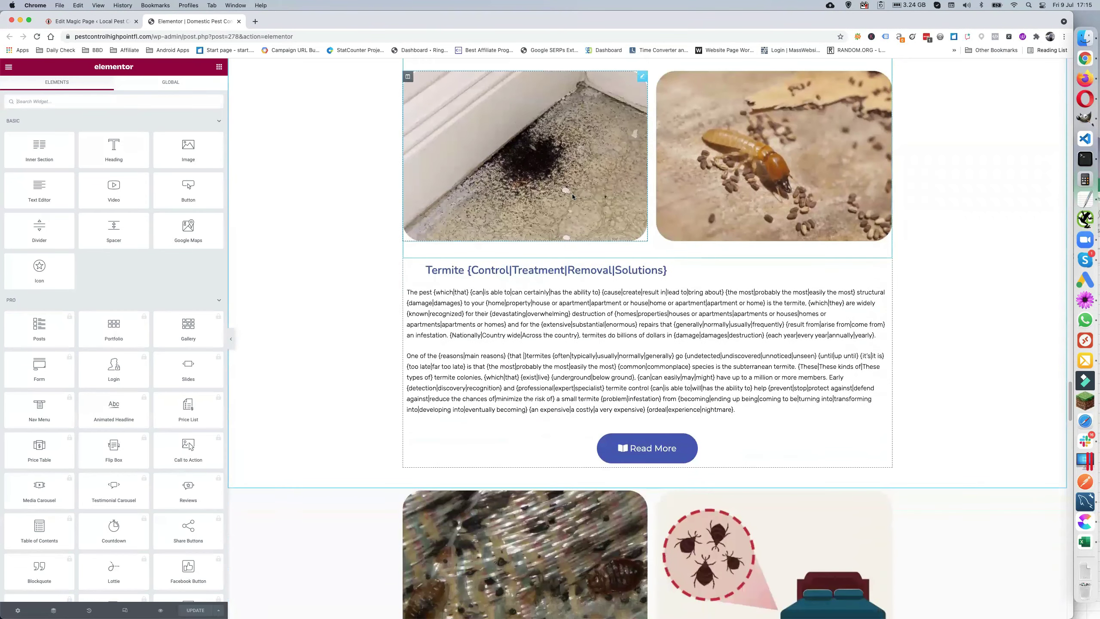
scroll(638, 196, down, 8)
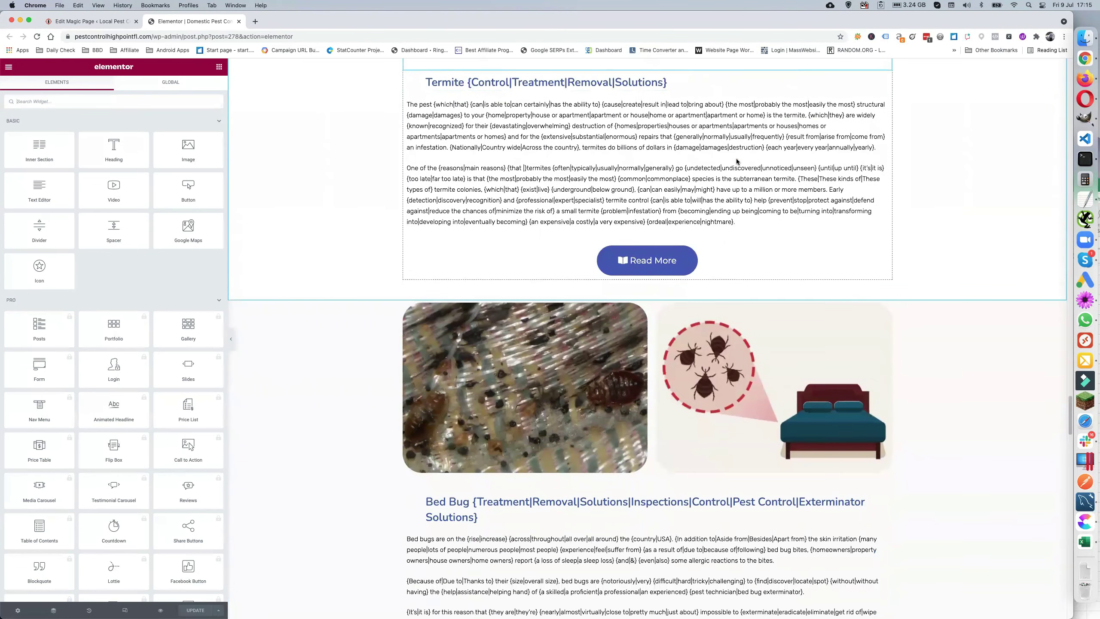
scroll(736, 161, down, 20)
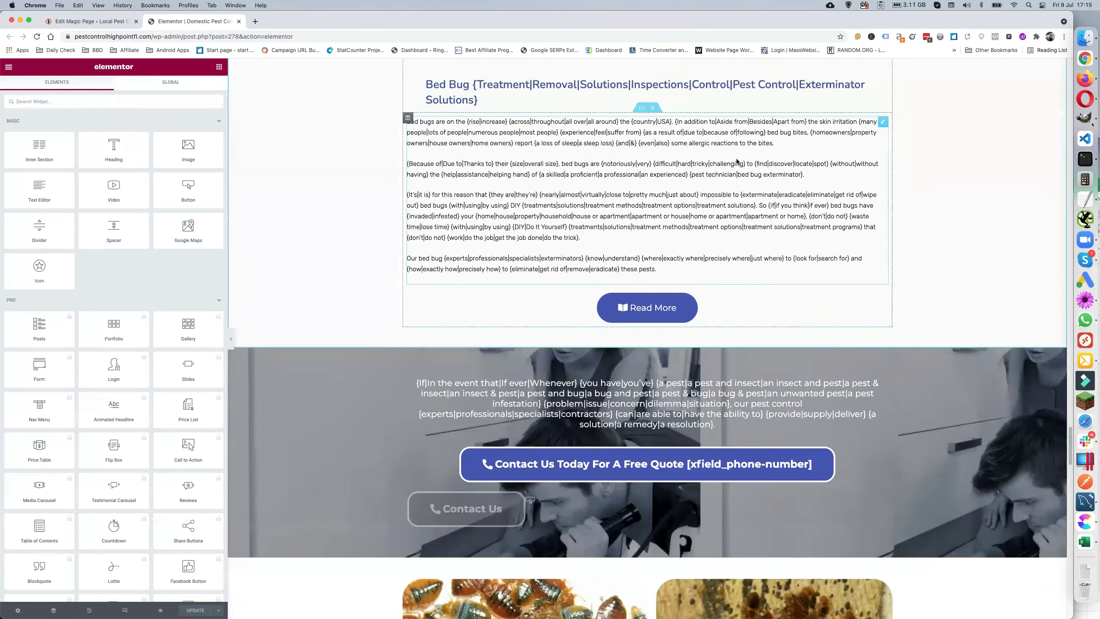
scroll(736, 161, down, 4)
scroll(595, 300, down, 8)
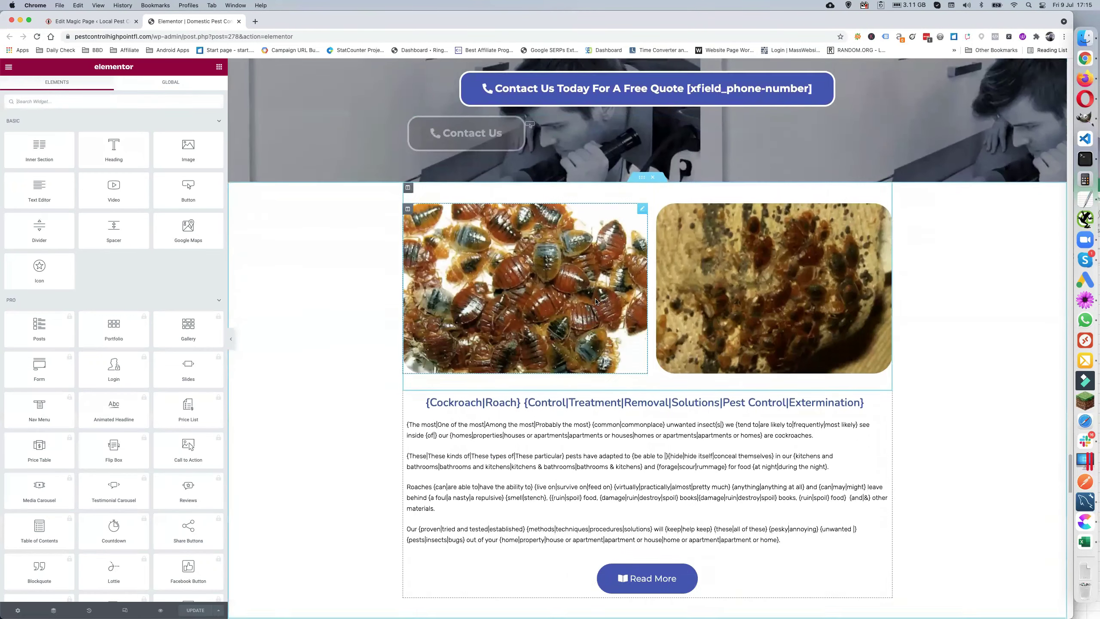
scroll(596, 300, down, 20)
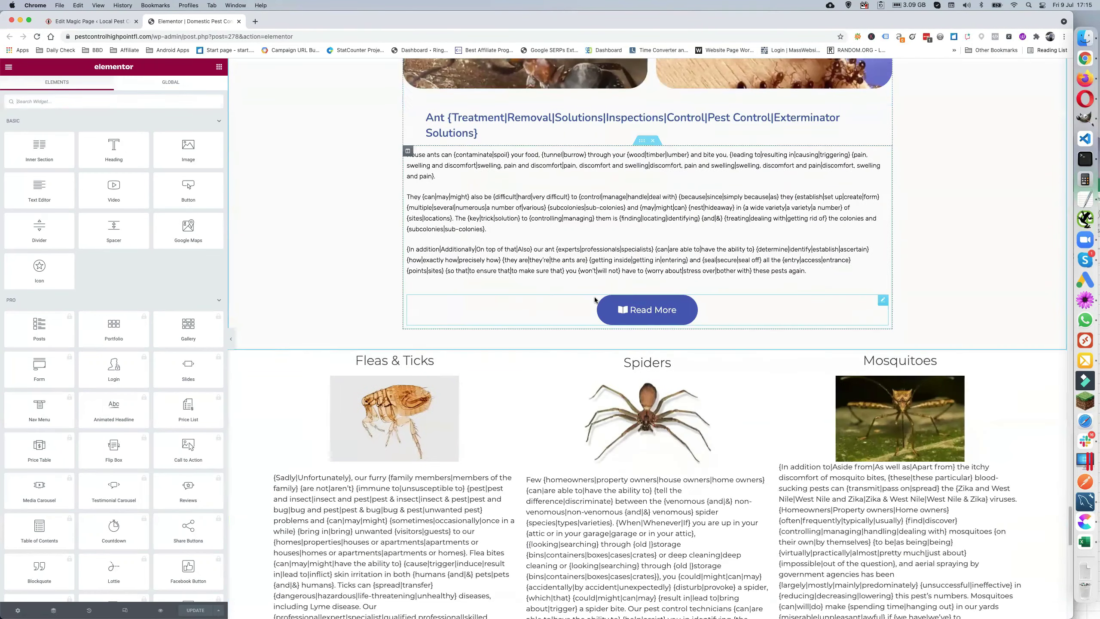
scroll(570, 324, down, 9)
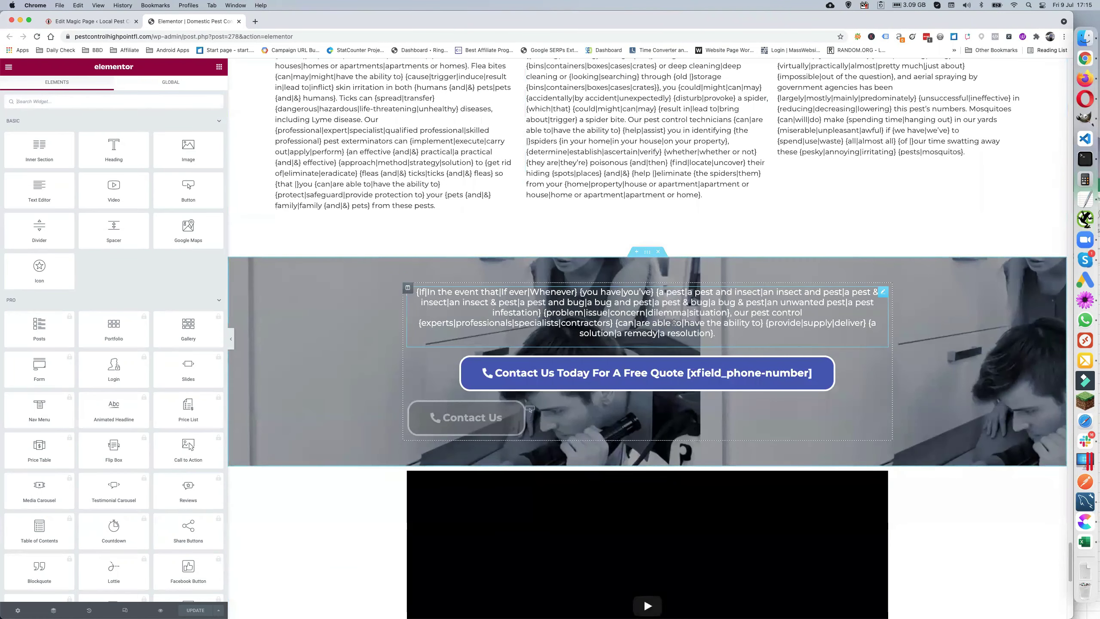
scroll(673, 324, down, 10)
scroll(673, 324, down, 9)
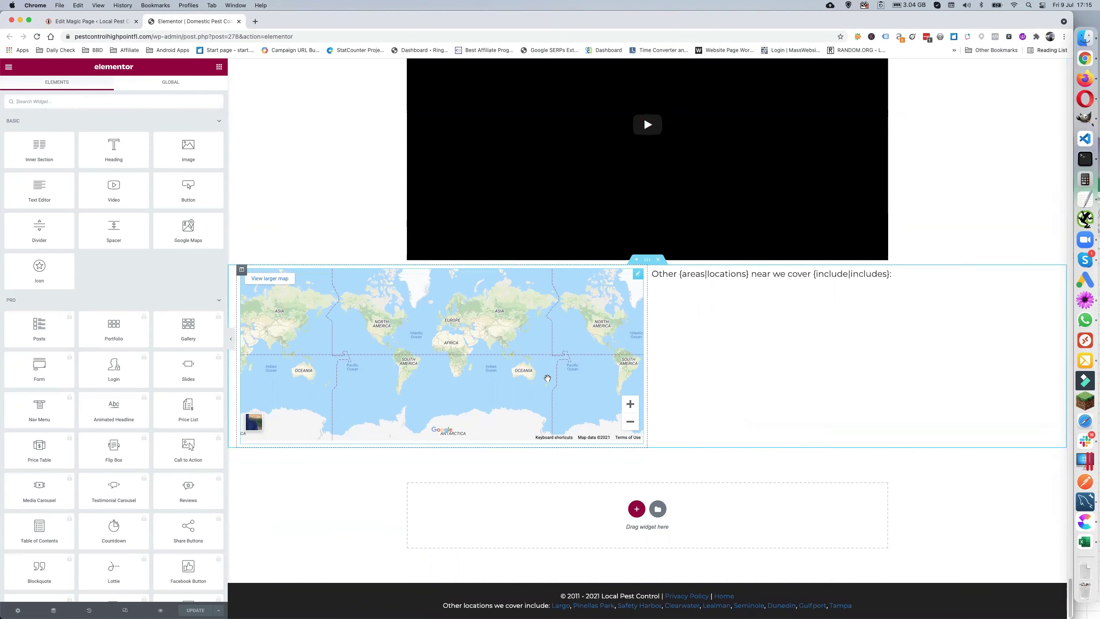
scroll(425, 419, up, 20)
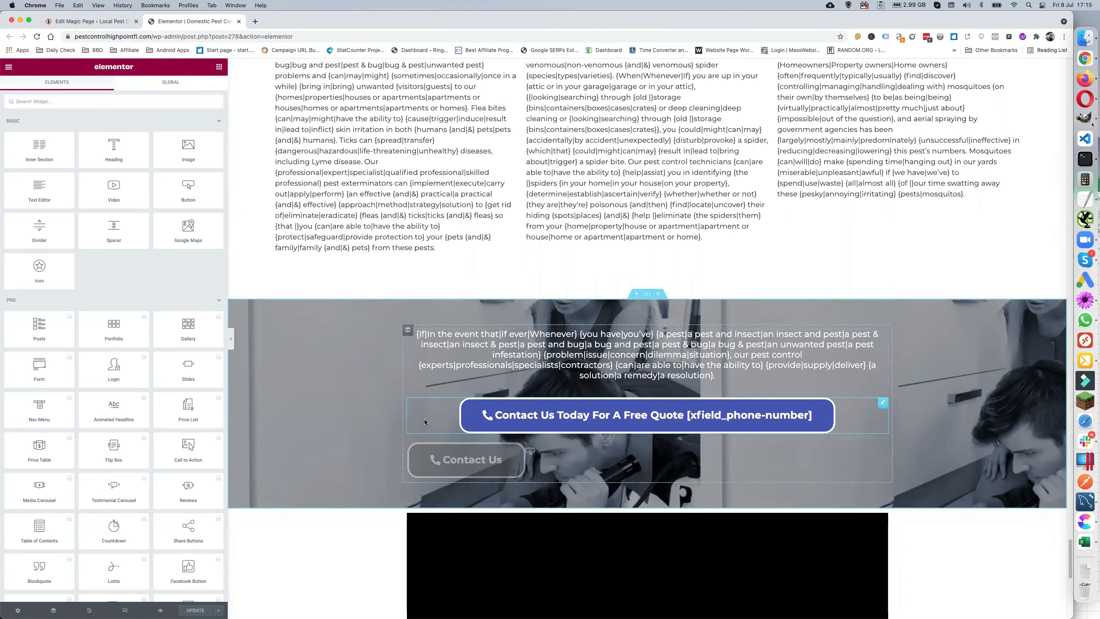
scroll(425, 418, up, 10)
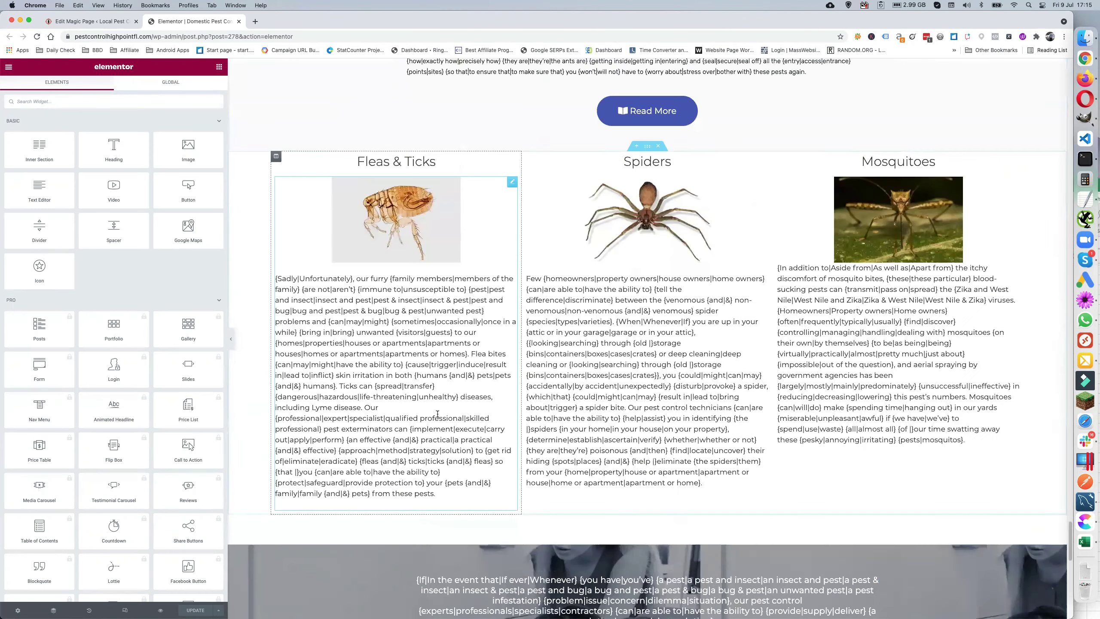
Return to the Magic Page edit tab, open the UpdraftPlus Backups settings and permanently dismiss the review request notice
click(97, 21)
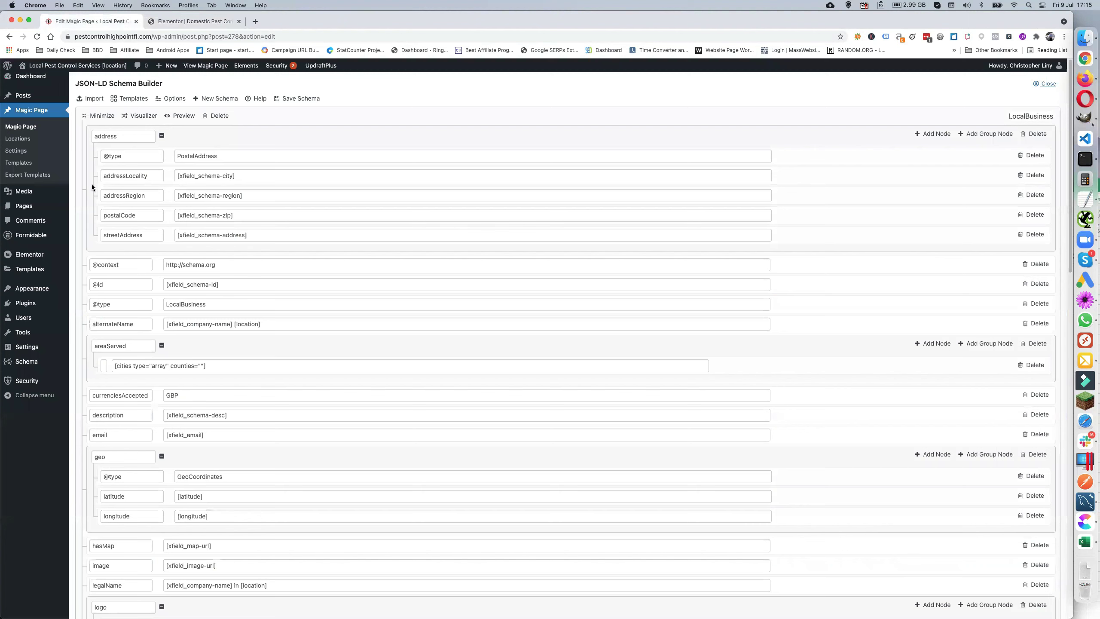
mouse_move(44, 347)
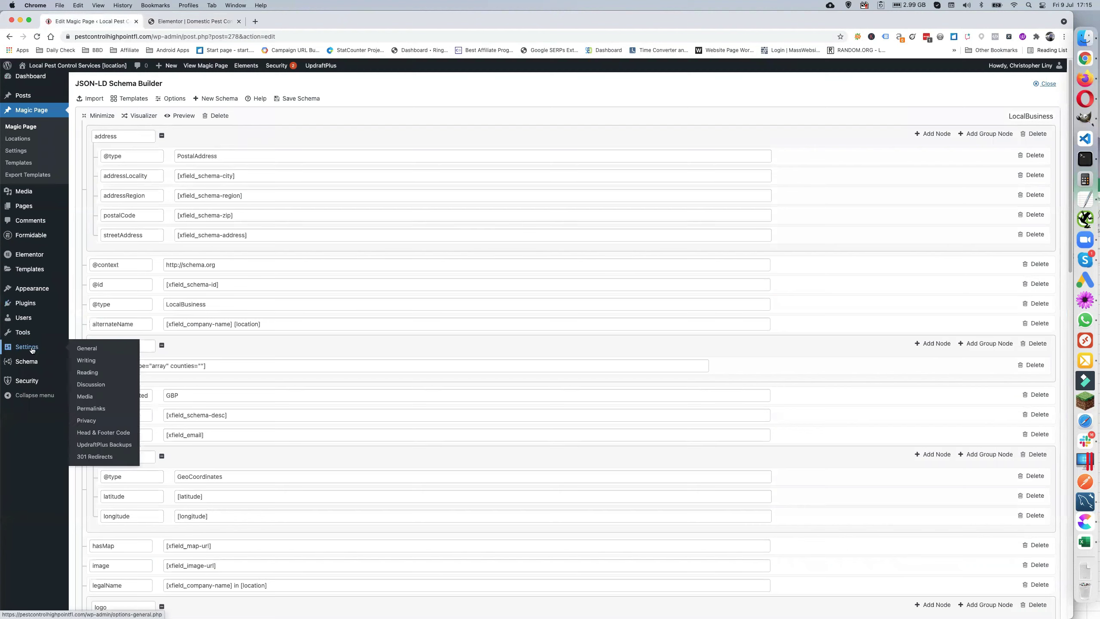
click(120, 447)
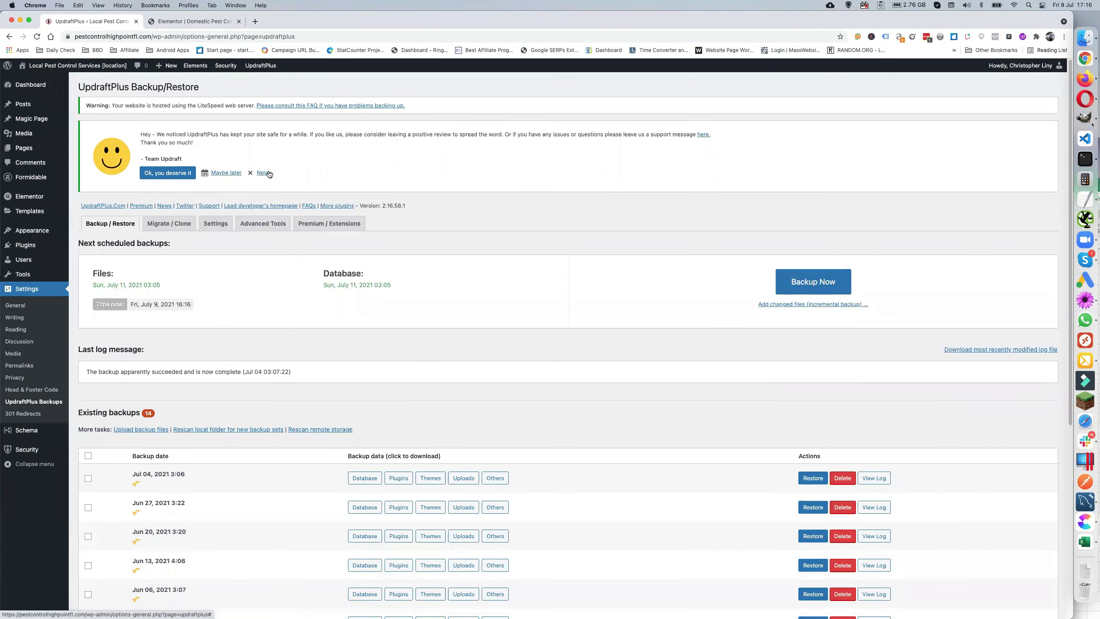
click(259, 173)
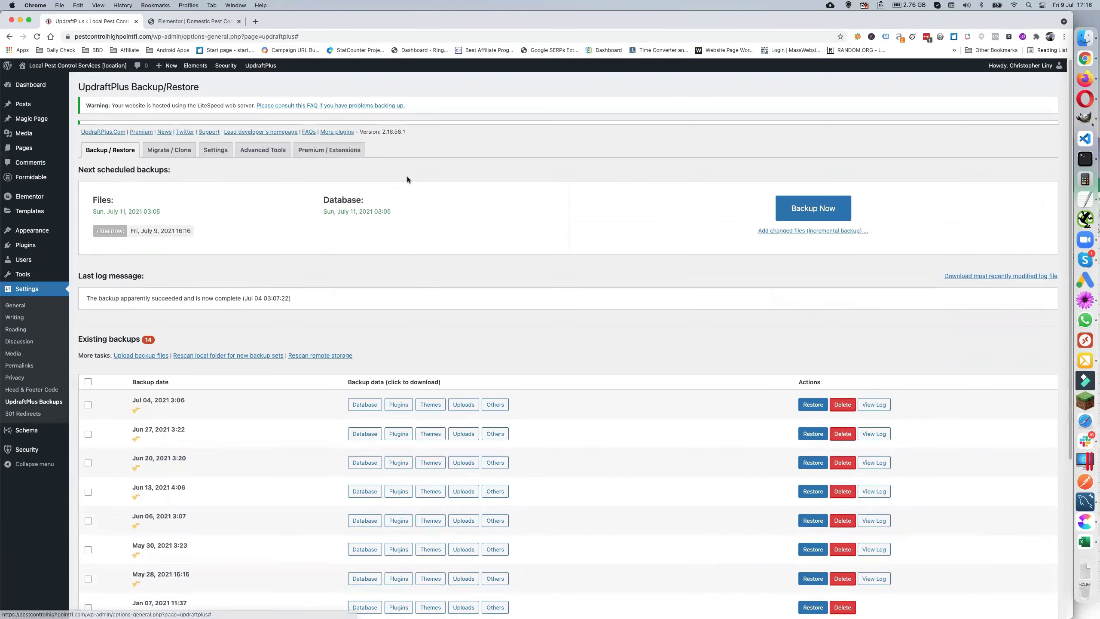
Review the list of existing UpdraftPlus backups by date, backup data and available actions
scroll(263, 243, down, 2)
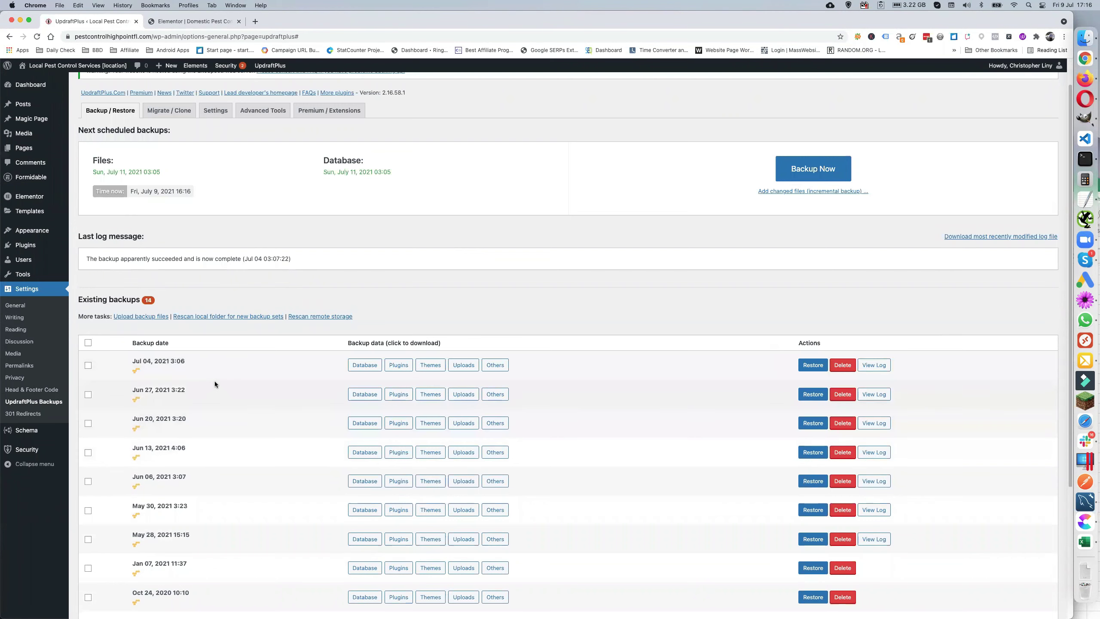
scroll(213, 379, up, 2)
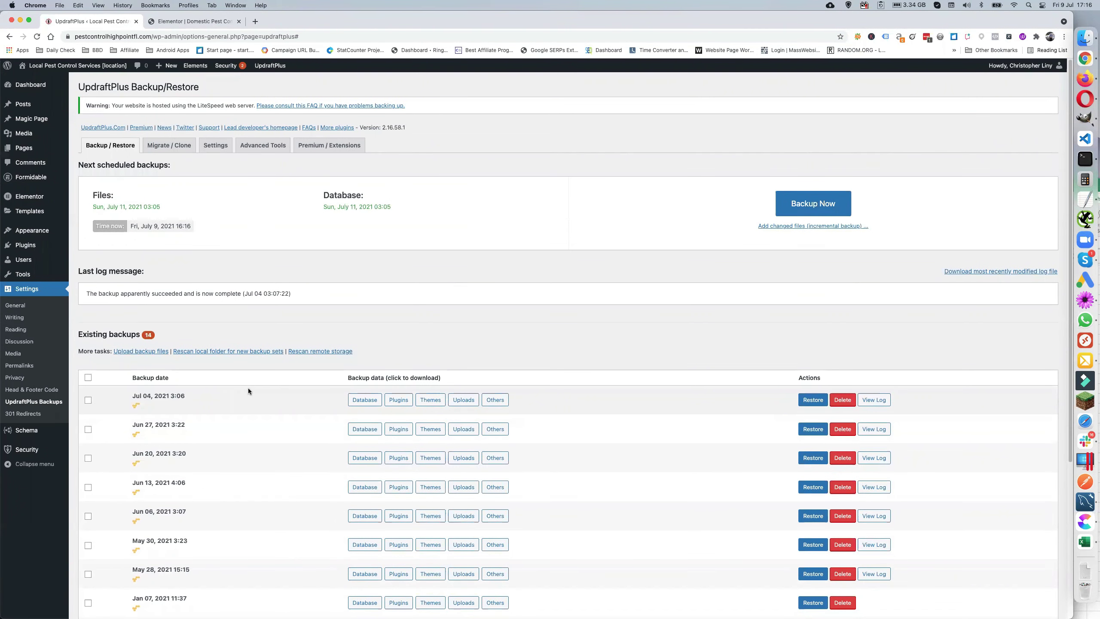
scroll(249, 391, down, 10)
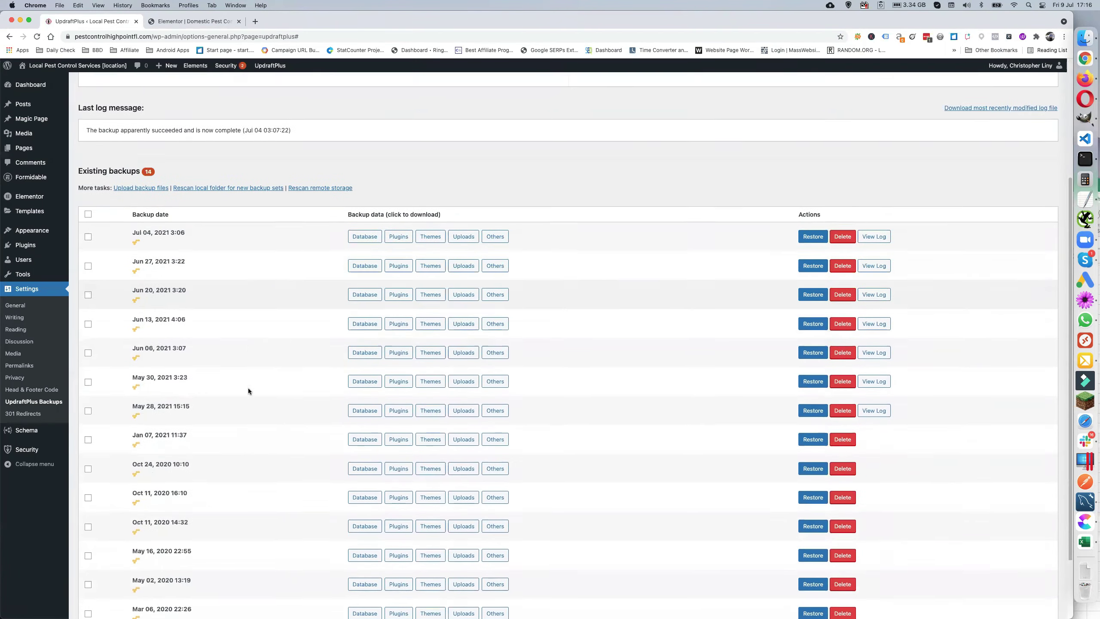
scroll(248, 389, up, 10)
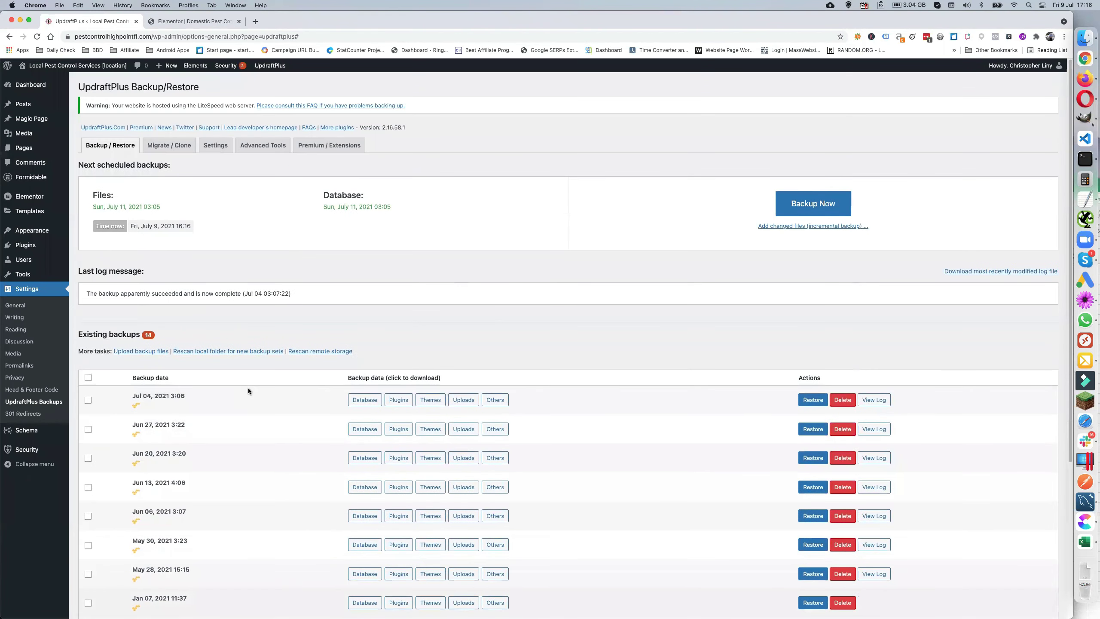